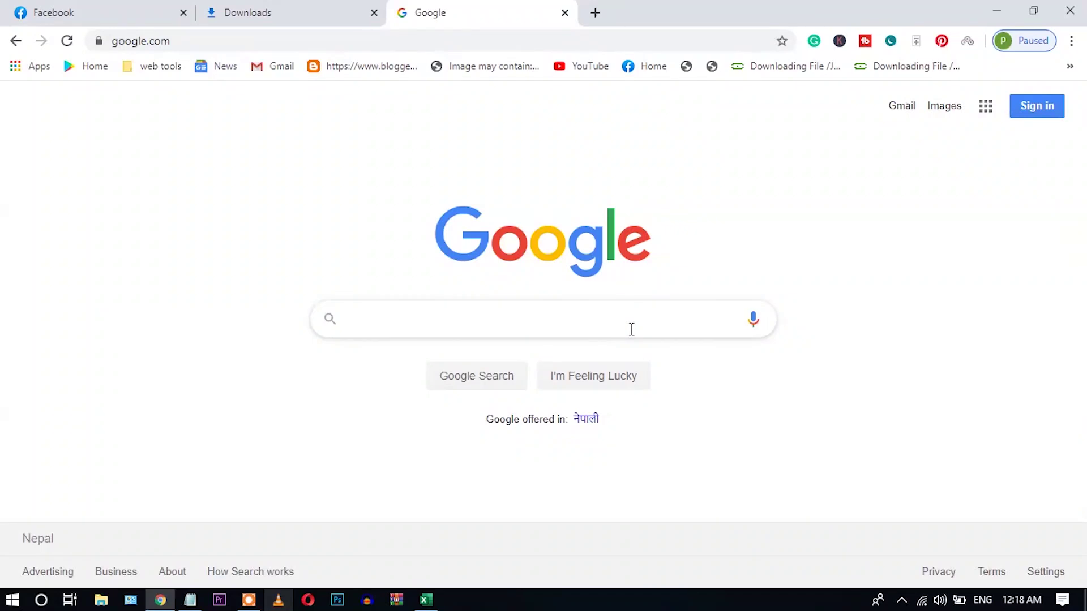
- Type 'hand brake' into the Google search box
type("hand brake")
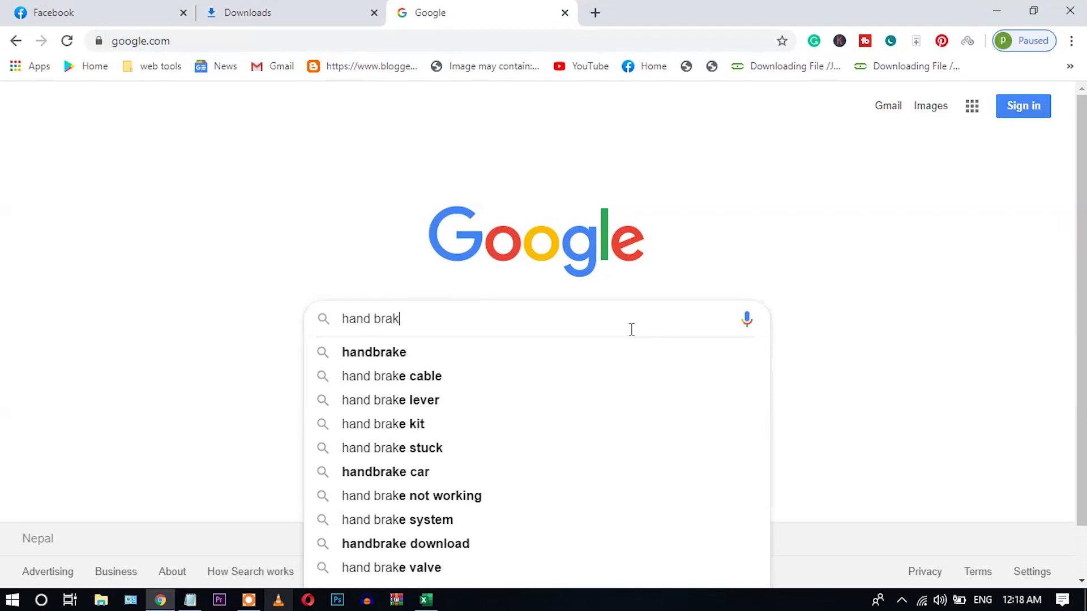
- Run the Google search for handbrake from the suggestion and scroll the results
key("Down")
key("Return")
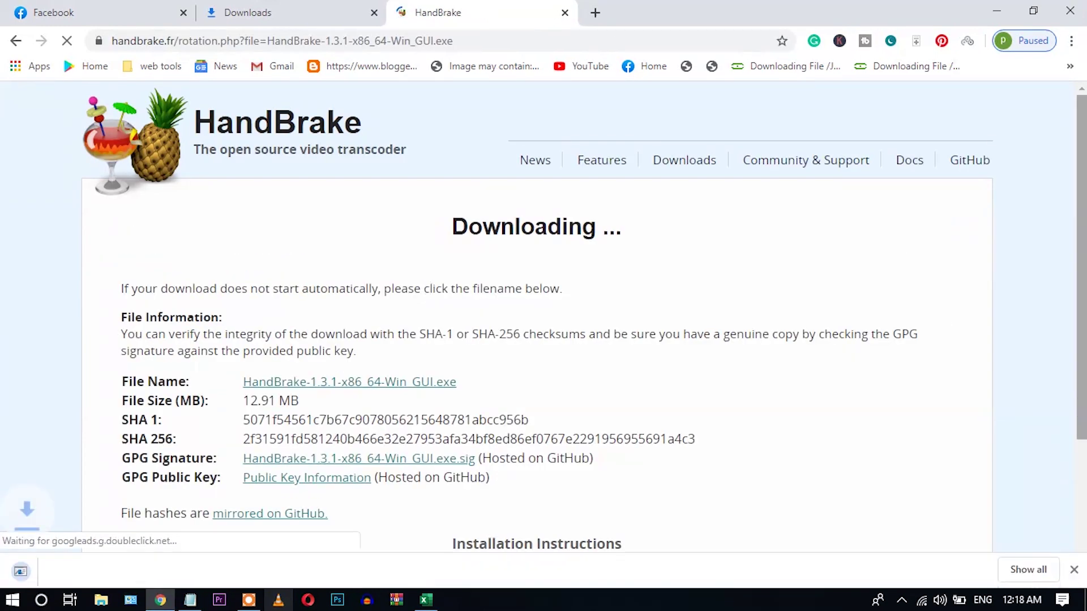
scroll(610, 468, "down", 3)
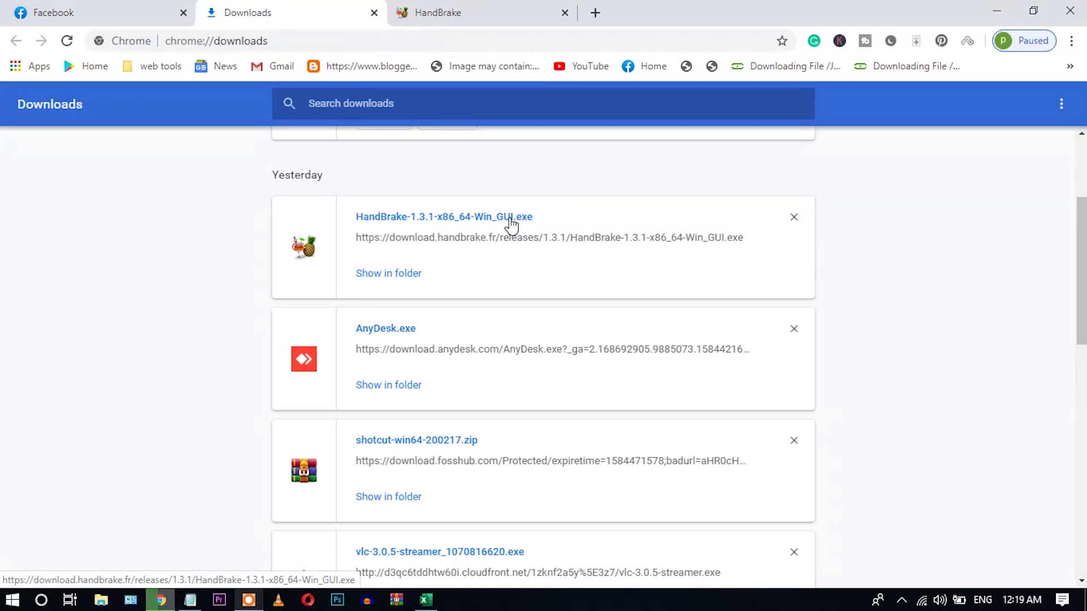
- Run the downloaded installer and uninstall the previous HandBrake version
left_click(512, 218)
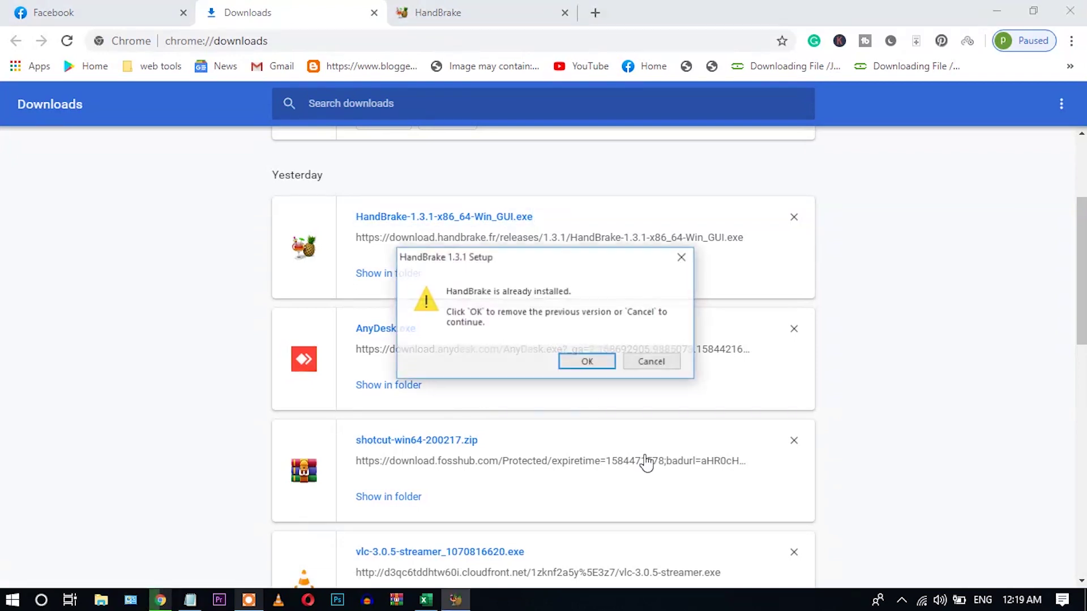
left_click(588, 363)
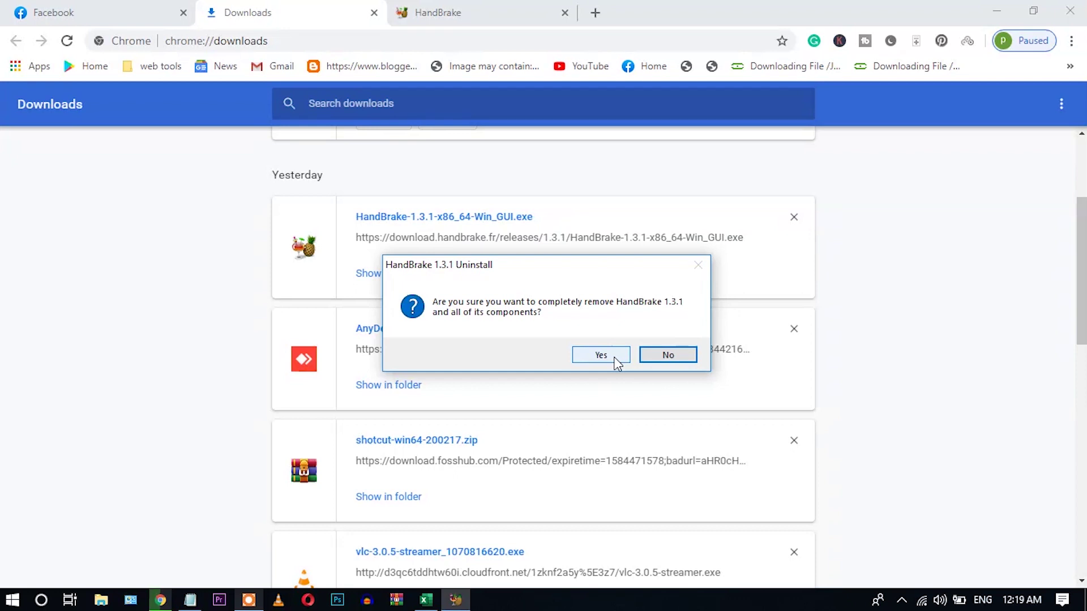
left_click(616, 358)
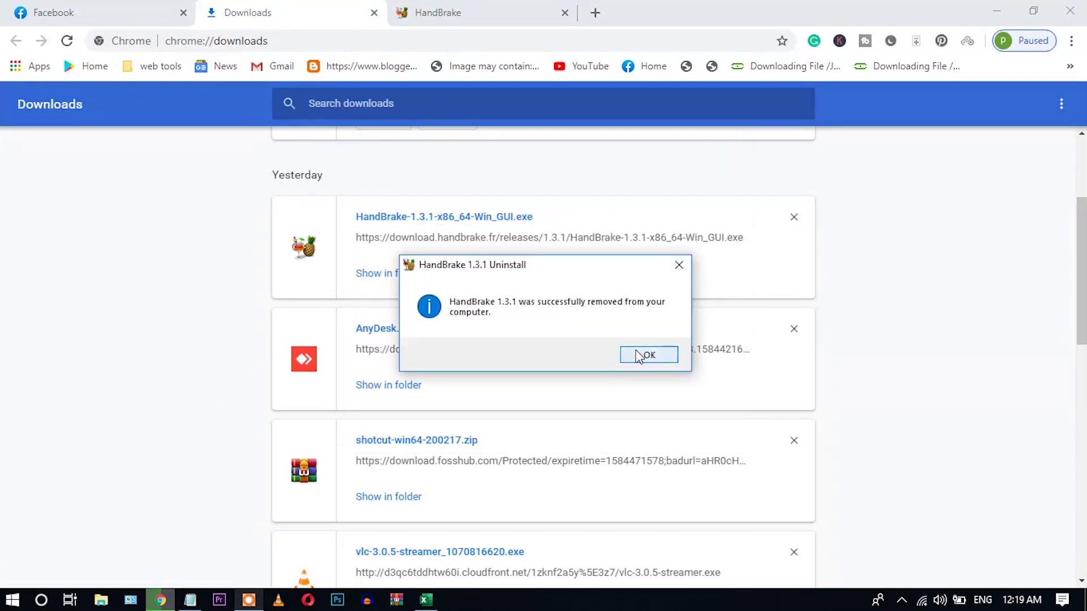
left_click(638, 356)
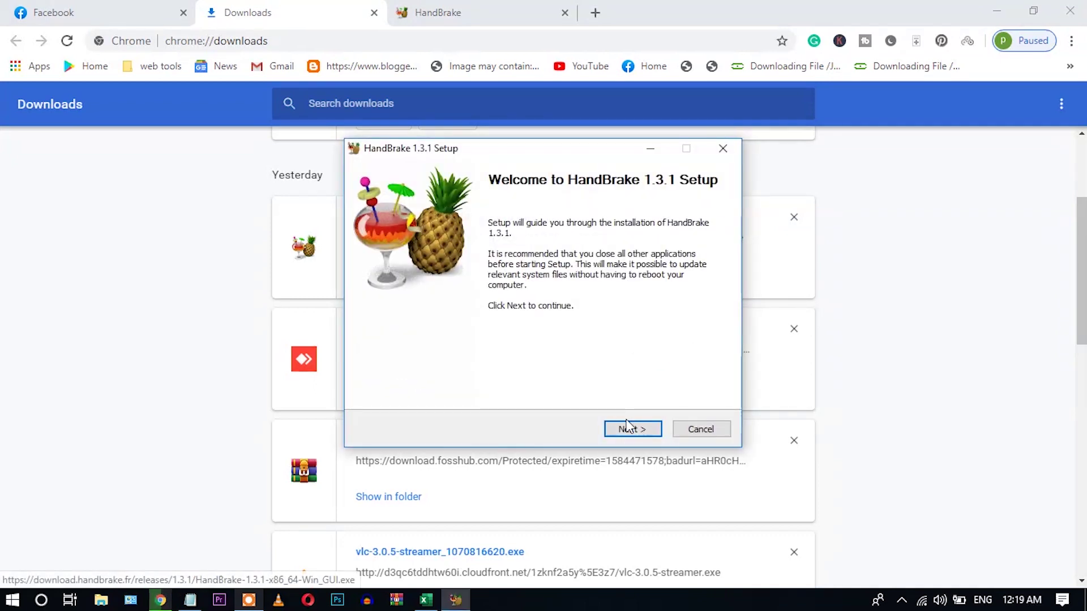
- Install HandBrake 1.3.1 into the default Program Files folder, then minimize Chrome
left_click(630, 428)
left_click(632, 429)
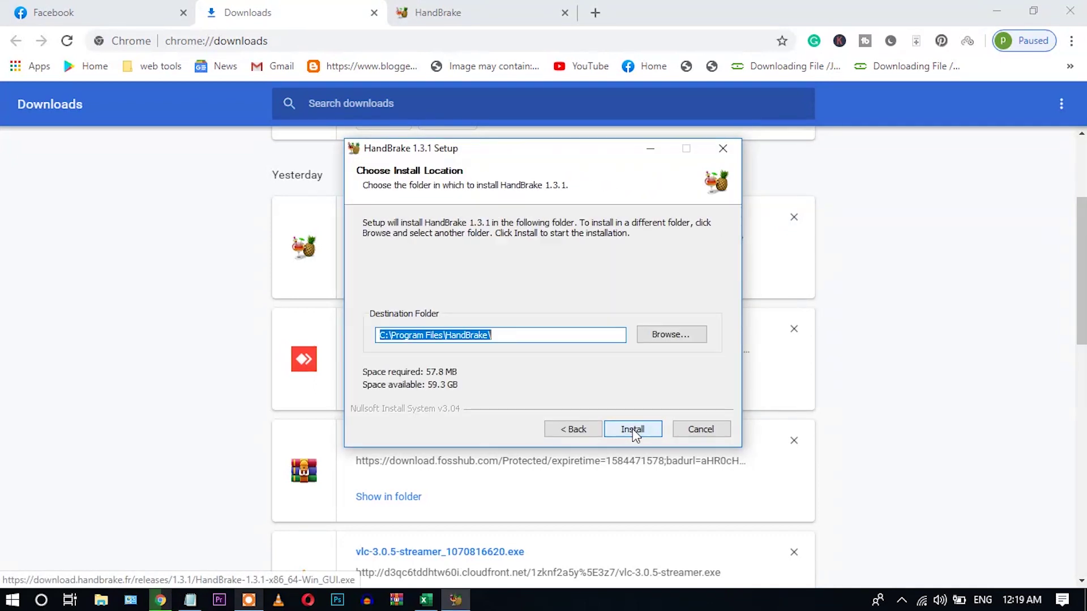
left_click(632, 429)
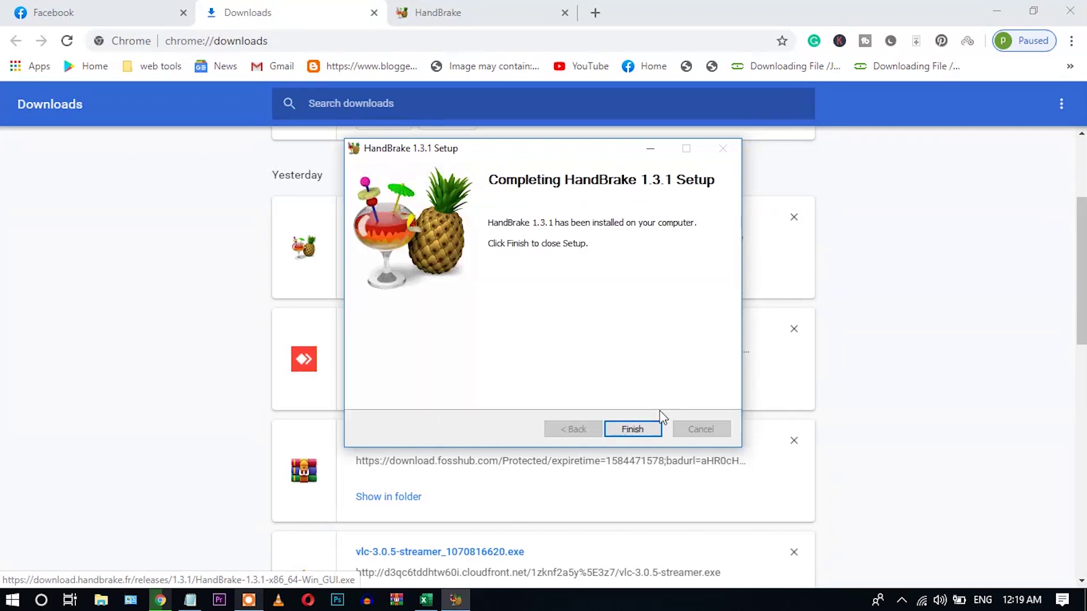
left_click(644, 428)
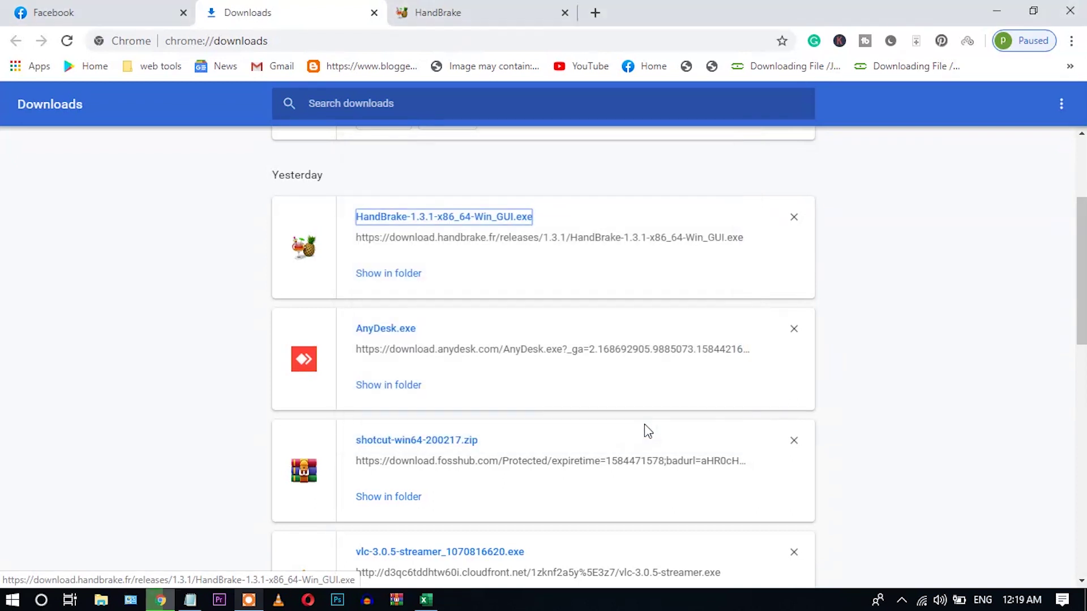
left_click(1007, 8)
- Refresh the desktop and launch the newly installed HandBrake from the Start menu
right_click(805, 6)
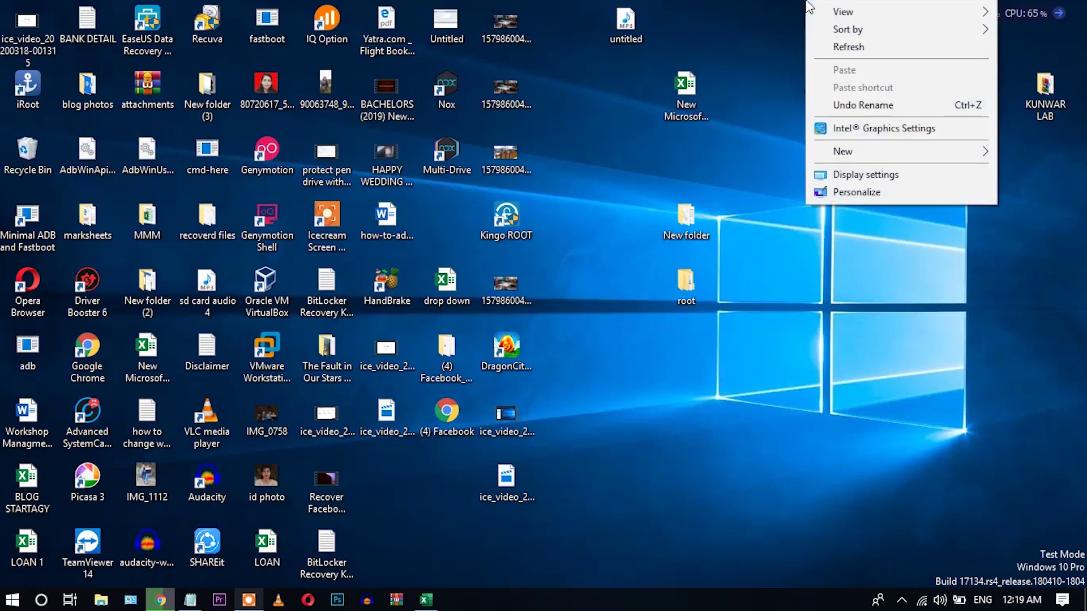
left_click(844, 48)
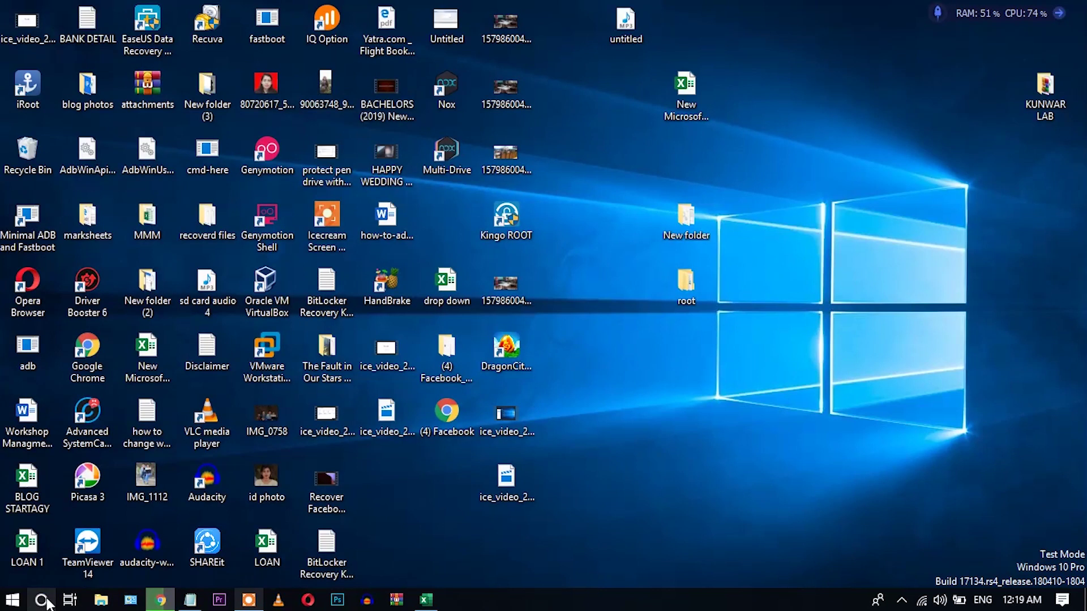
left_click(13, 601)
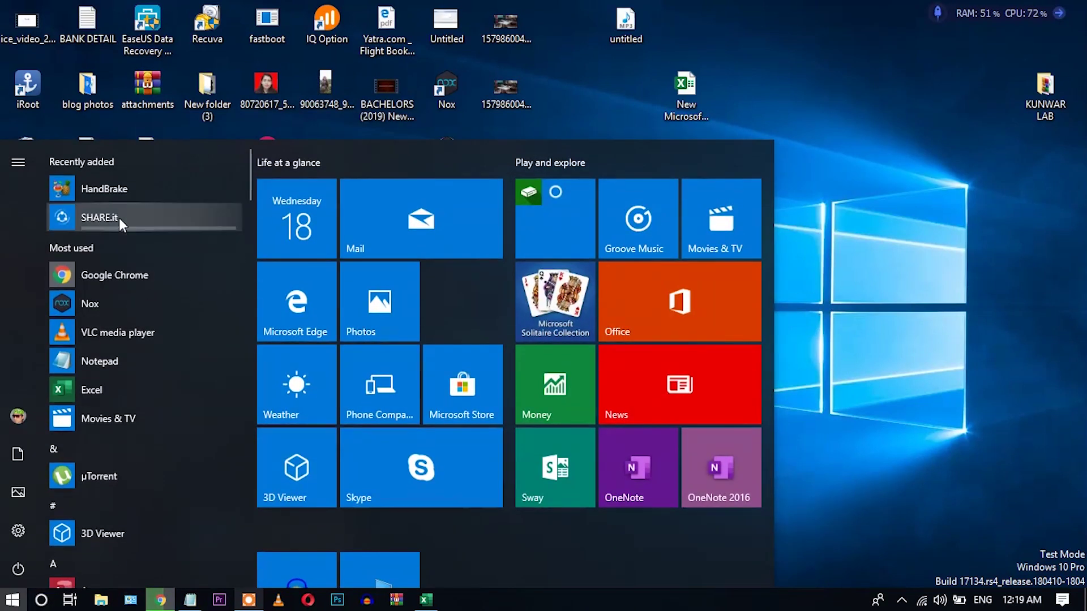
key("Escape")
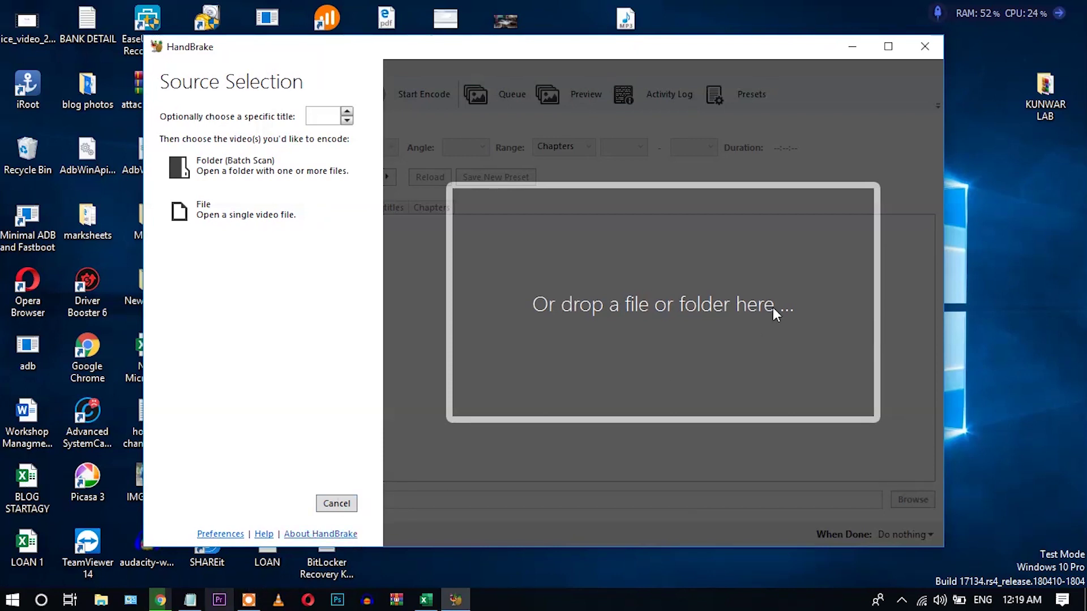
left_click(1053, 97)
- Open KUNWAR LAB > recover deleted whats app messages and compare video 1 and video 3 sizes
double_click(1053, 97)
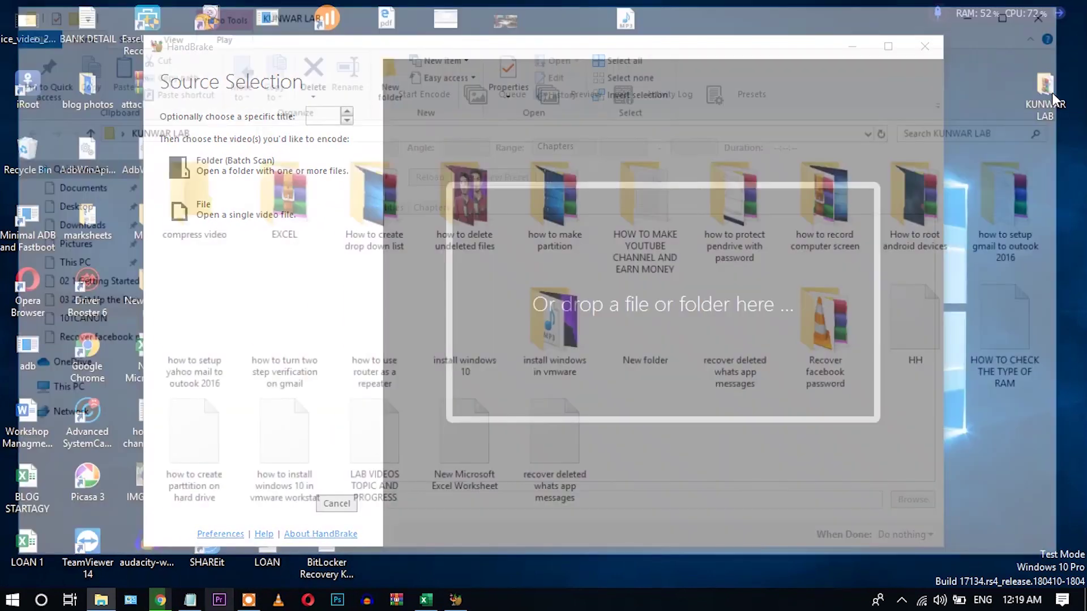
left_click(741, 328)
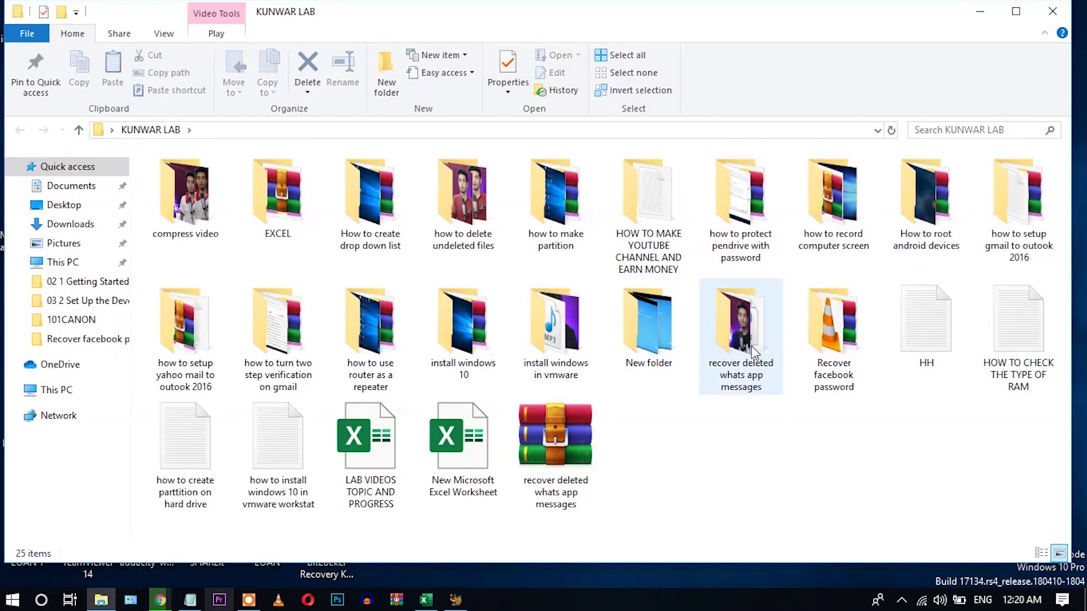
double_click(741, 329)
left_click(464, 225)
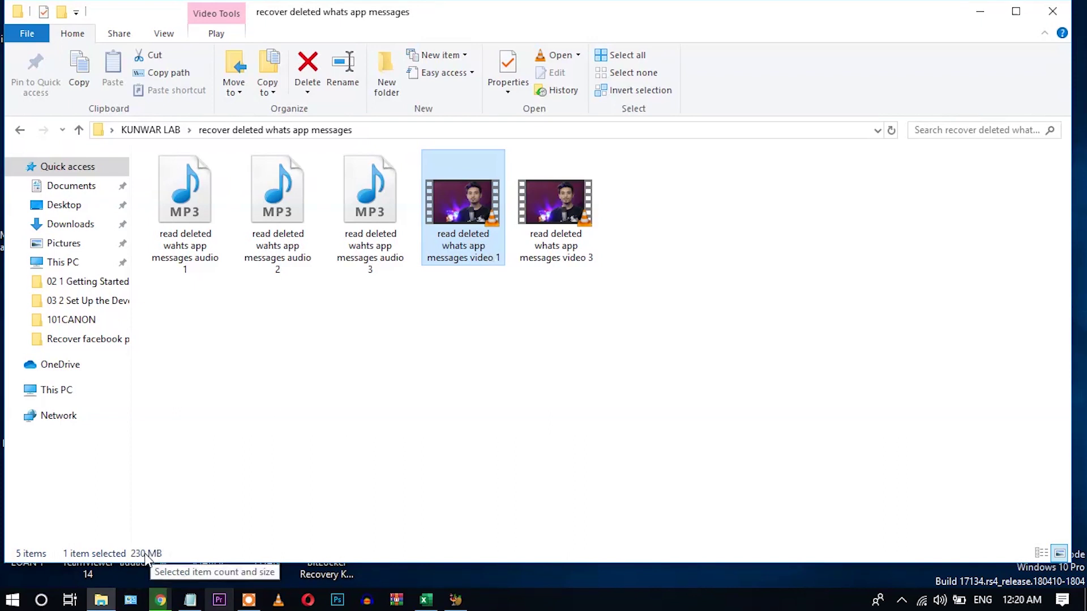
left_click(565, 236)
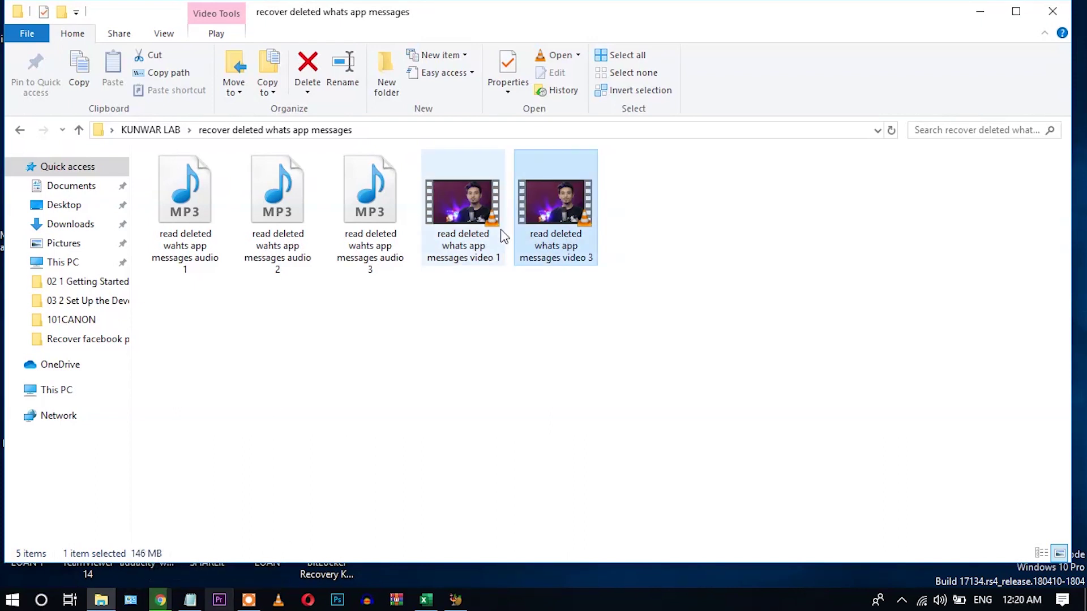
- Drag video 1 into HandBrake's window to load it as the source
left_click_drag(503, 237, 461, 608)
right_click(461, 608)
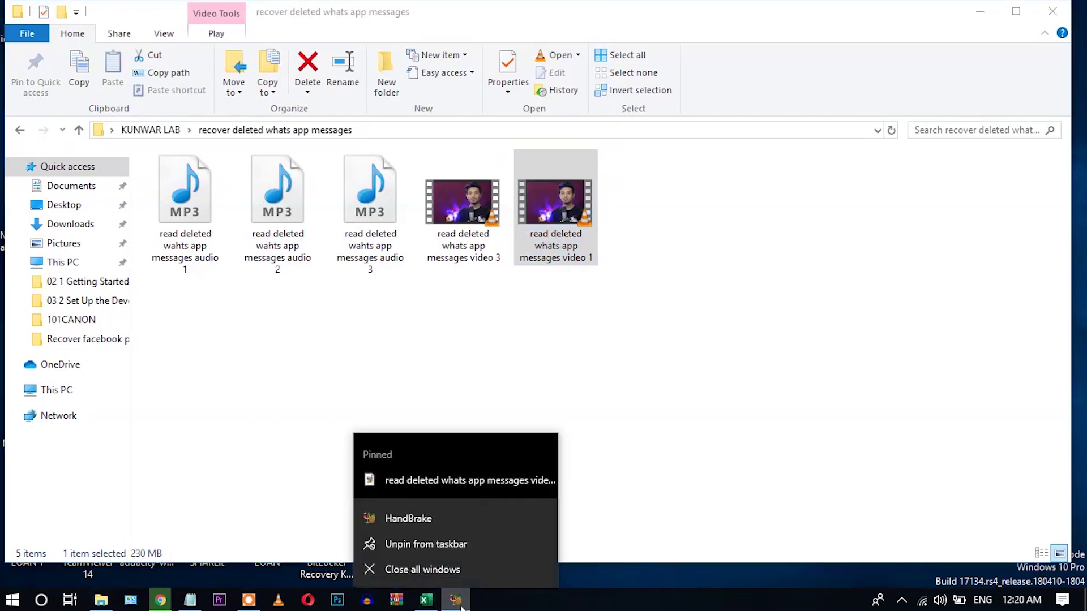
left_click(642, 338)
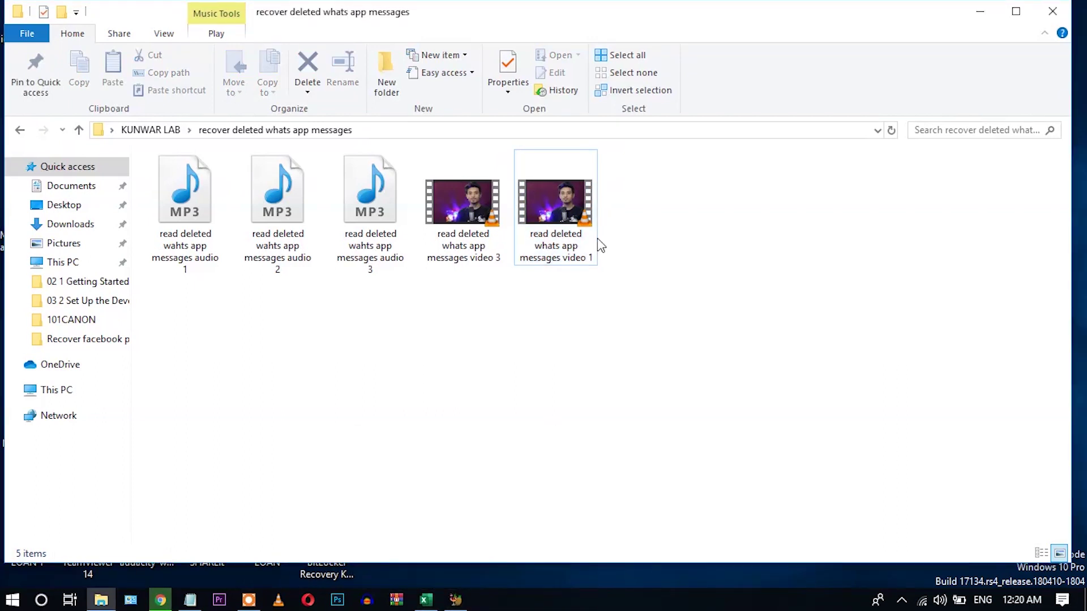
left_click(597, 244)
left_click_drag(599, 243, 521, 431)
left_click(571, 202)
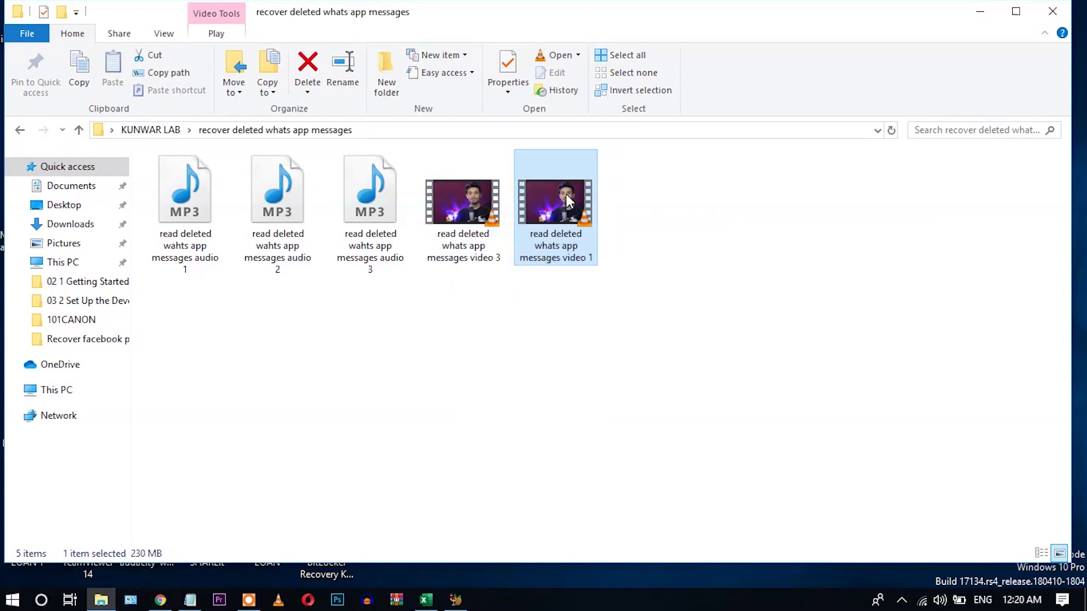
left_click_drag(571, 202, 534, 420)
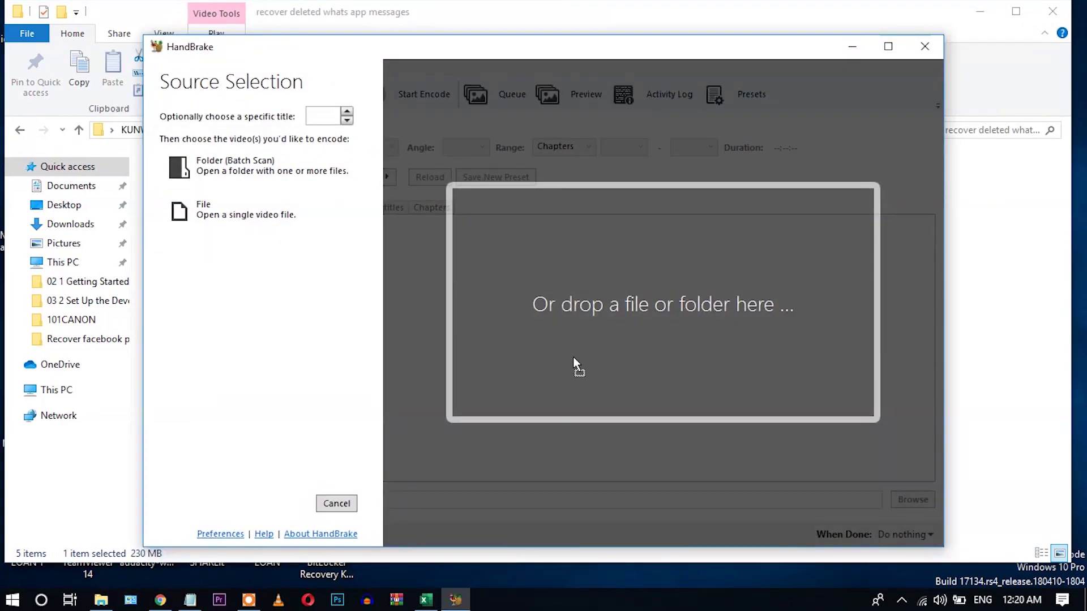
left_click_drag(573, 358, 573, 359)
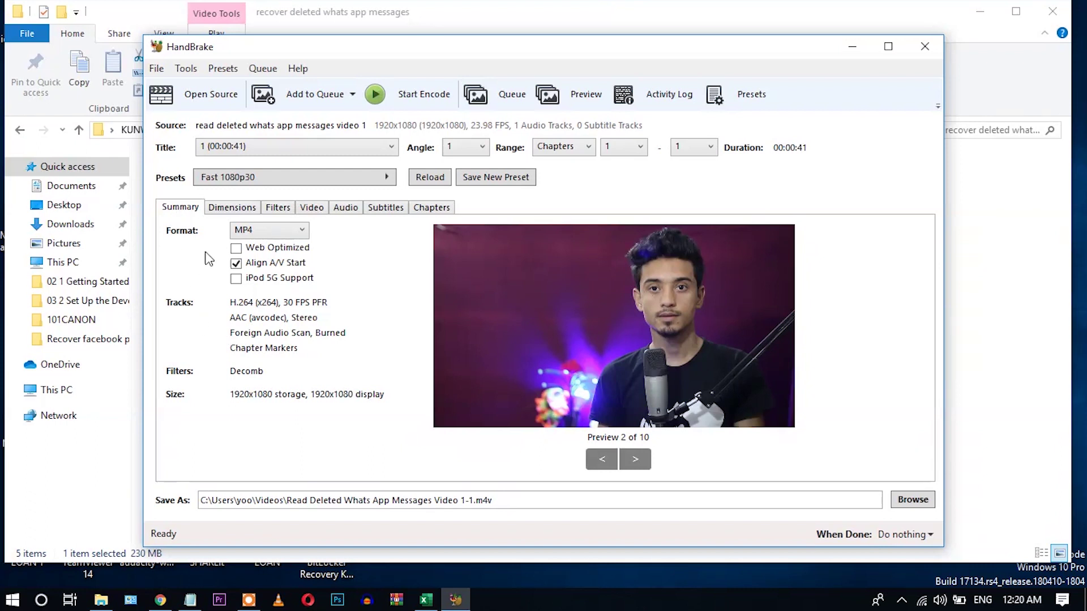
- Keep MP4 format, tick Web Optimized, and review the Dimensions and Filters settings
left_click(288, 235)
left_click(252, 246)
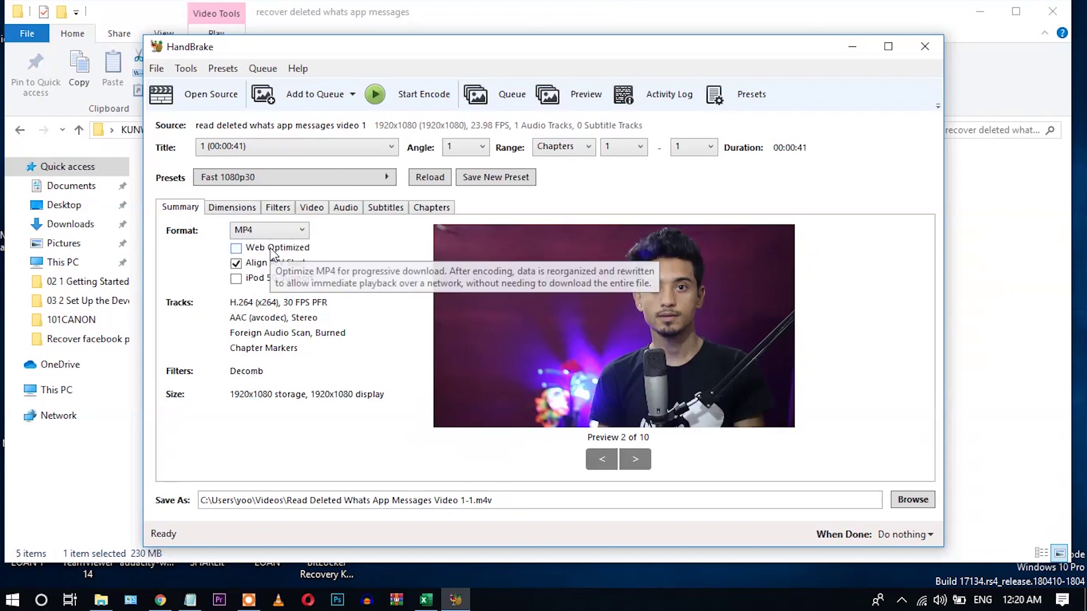
left_click(236, 249)
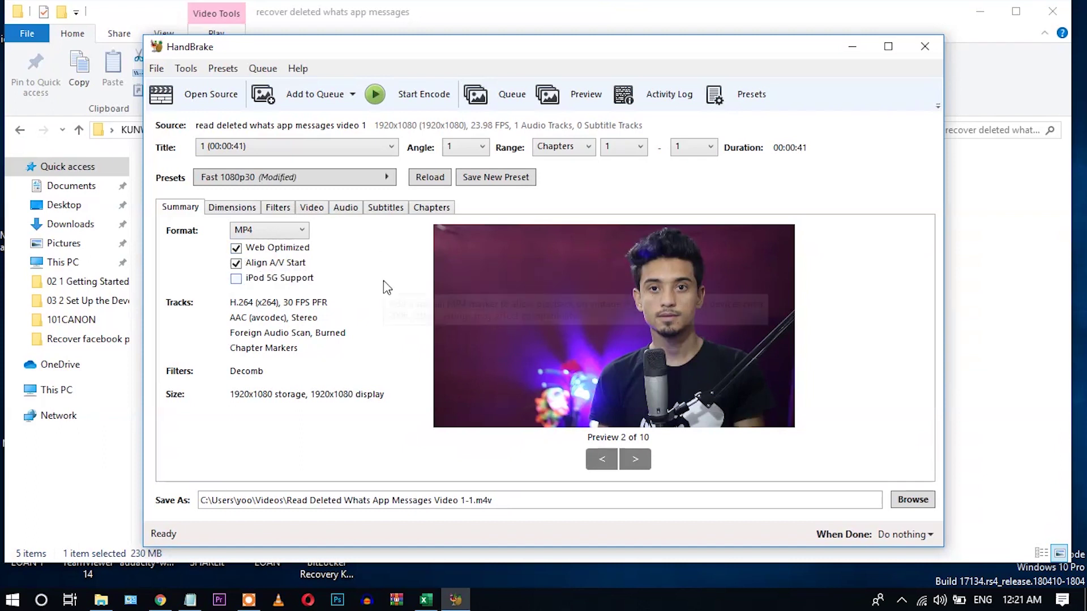
left_click(246, 209)
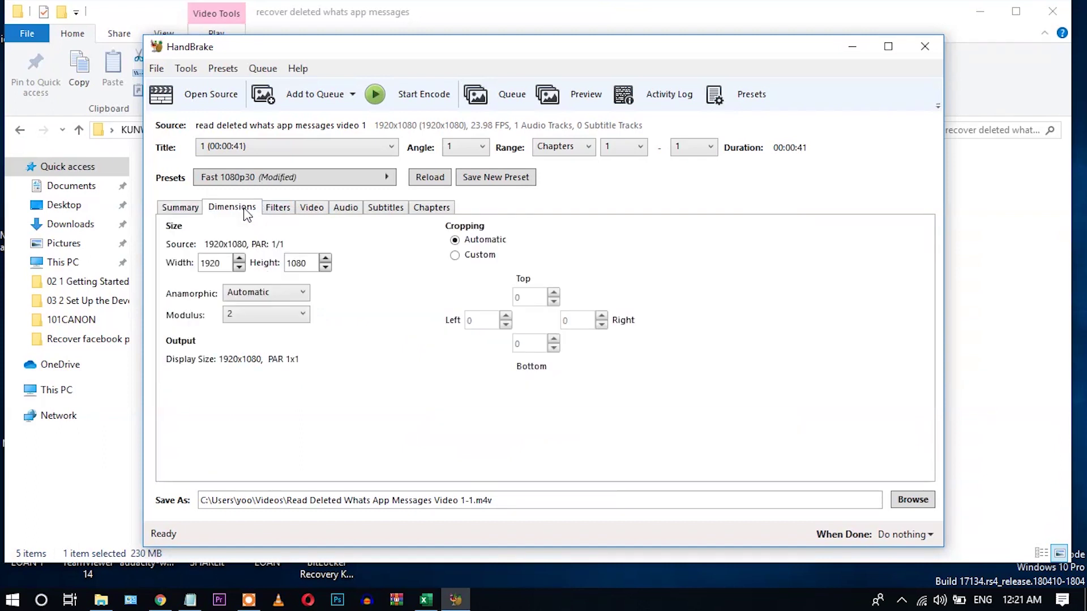
left_click(286, 213)
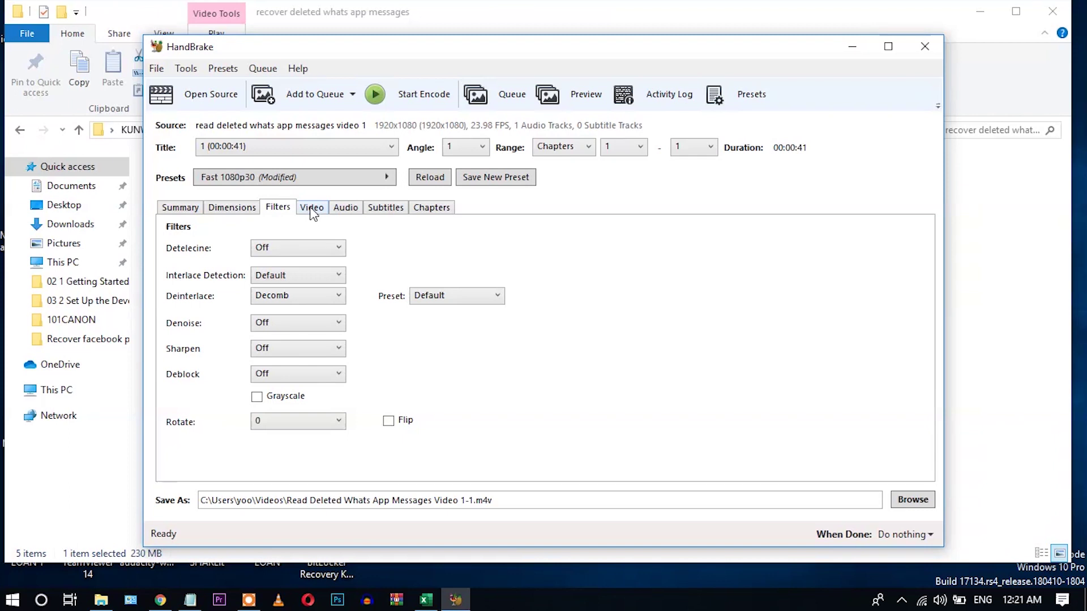
left_click(311, 209)
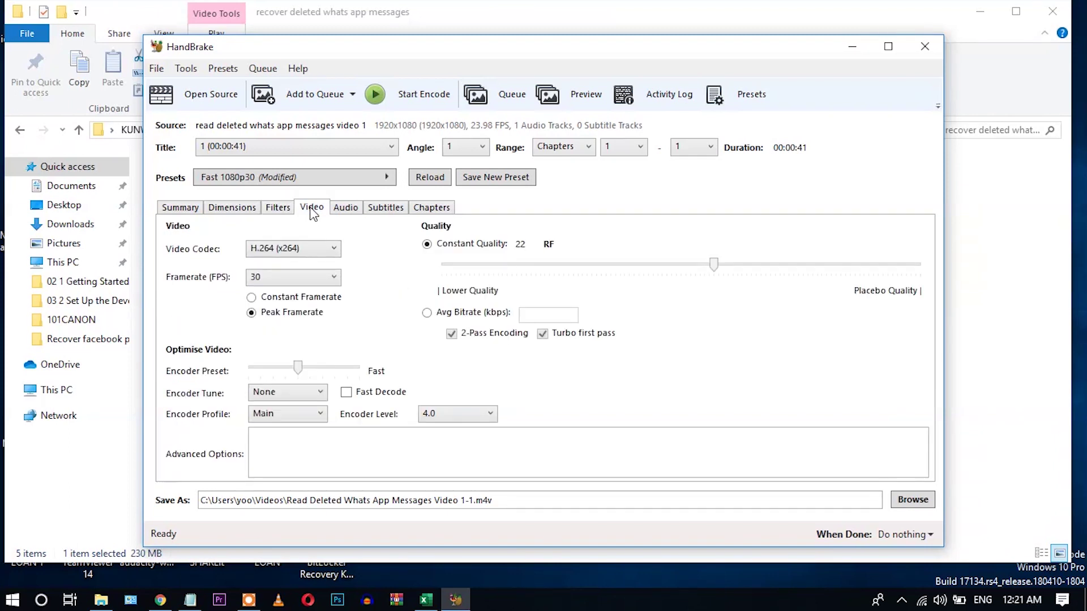
- Use a constant 30 fps framerate and quality RF 23, then check the audio track
left_click(253, 301)
left_click_drag(715, 269, 710, 268)
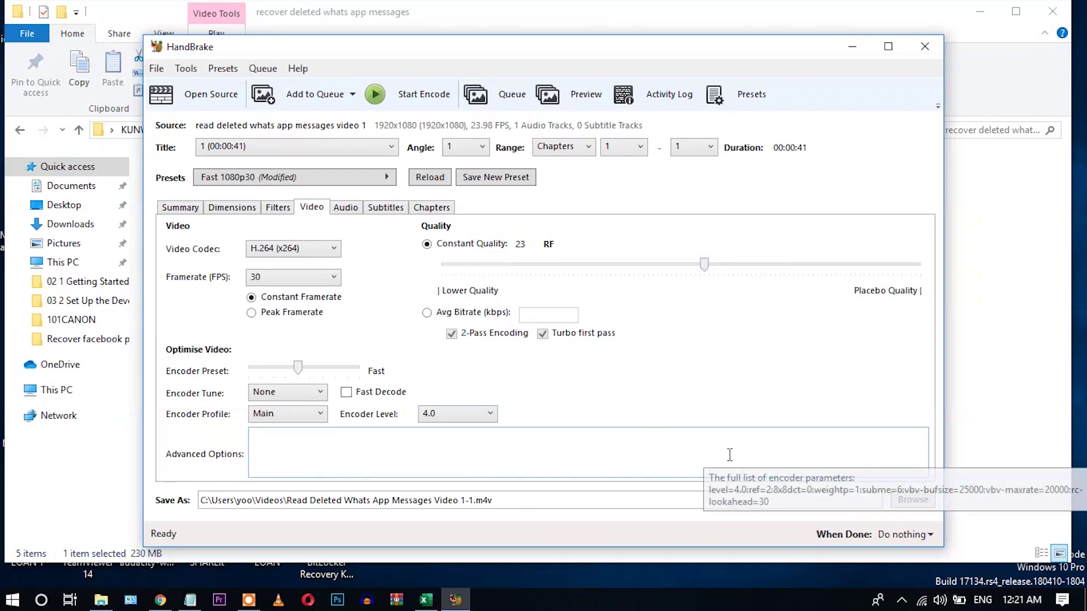
left_click(346, 208)
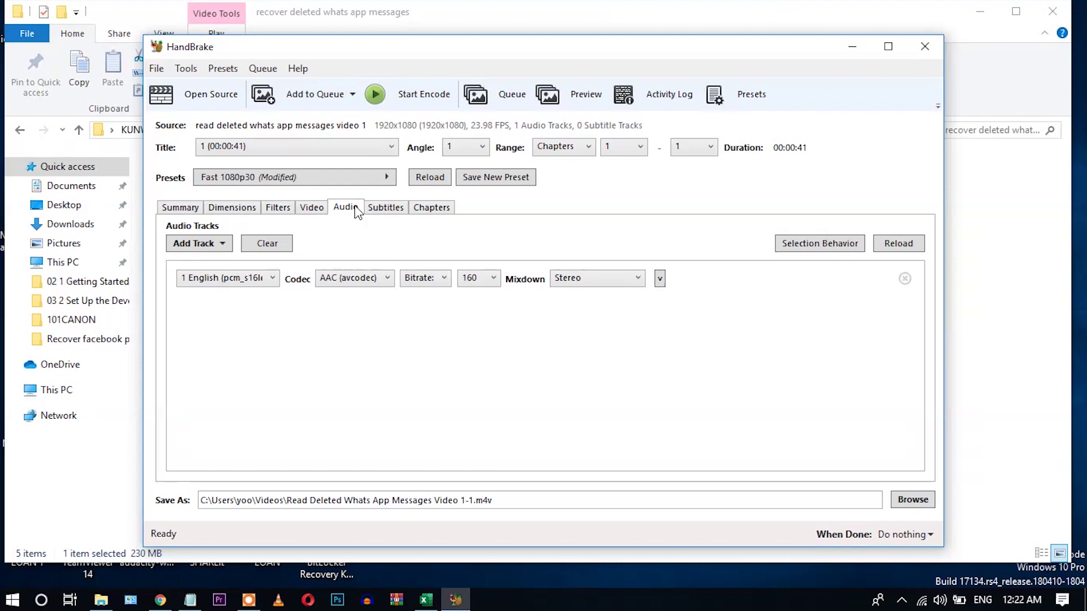
- Check the subtitle settings and encode the video until the queue finishes
left_click(377, 208)
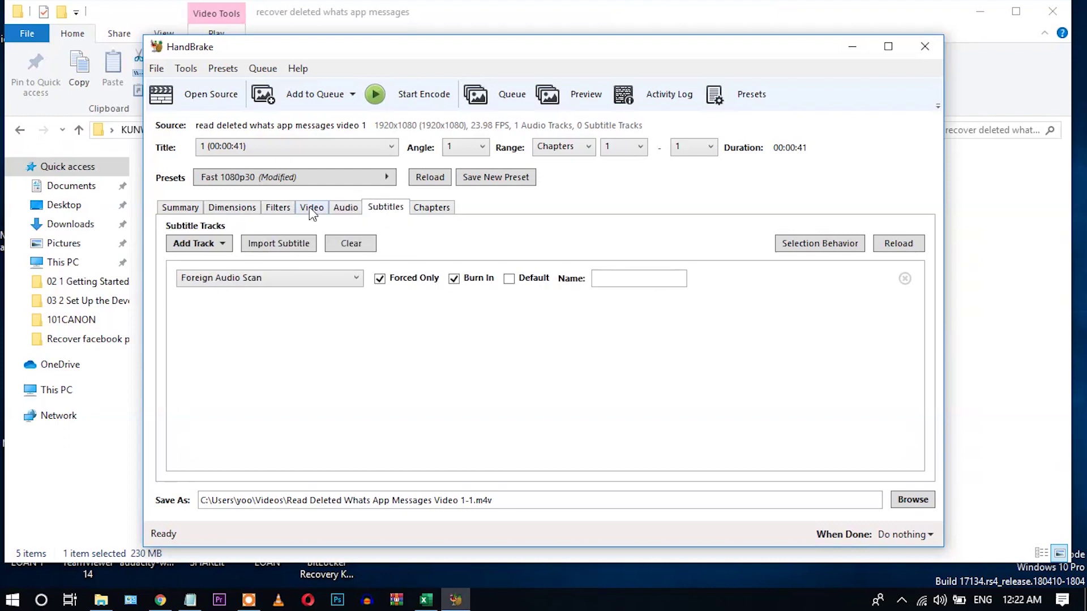
left_click(401, 105)
left_click(176, 207)
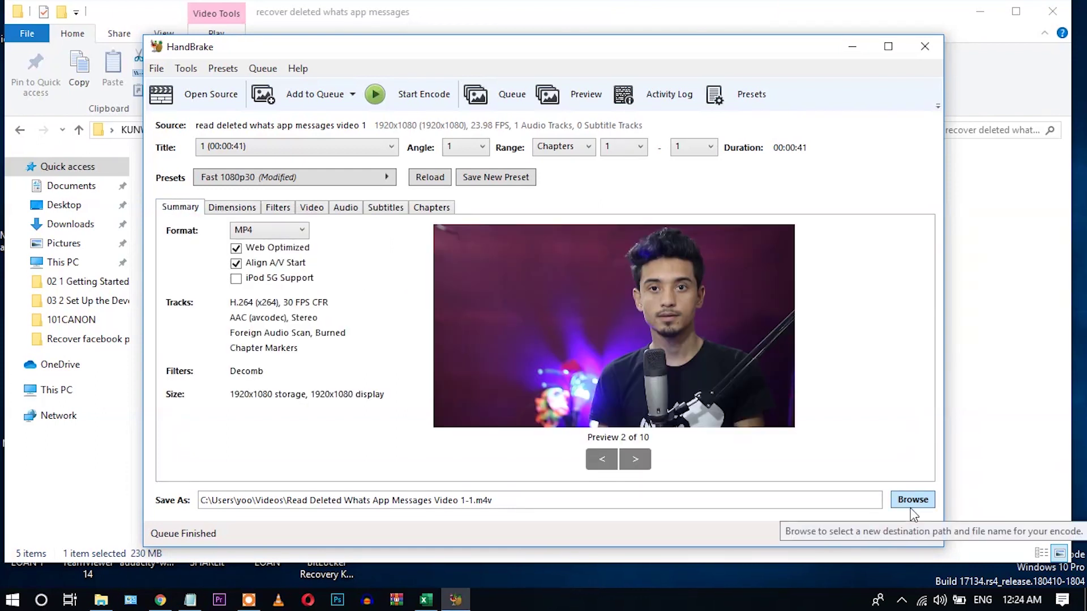
- Check the output destination in the Save As dialog, cancel it, and close HandBrake
left_click_drag(795, 55, 611, 67)
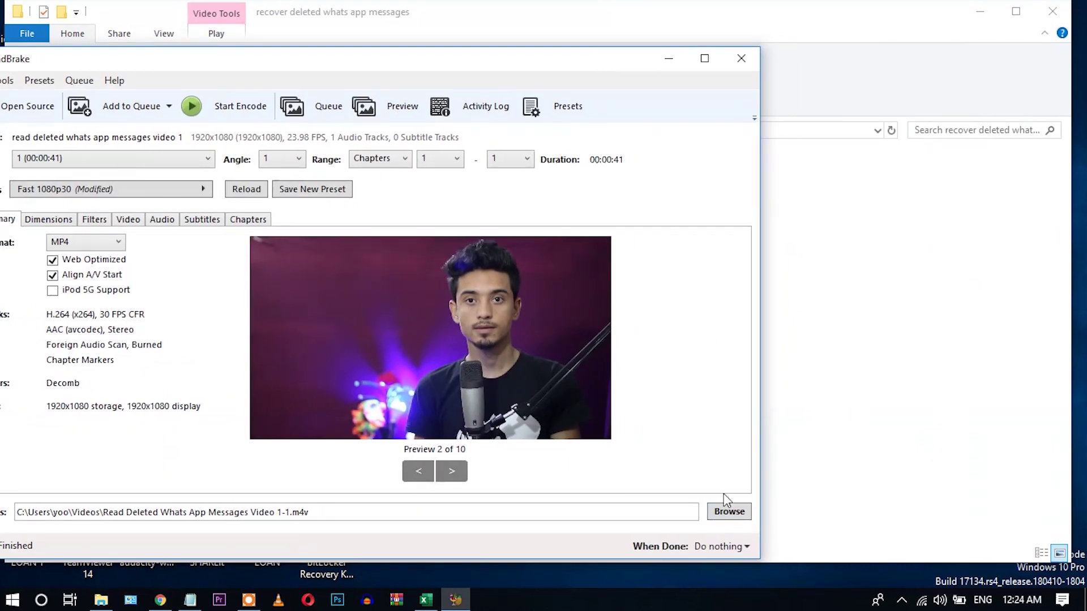
left_click(728, 519)
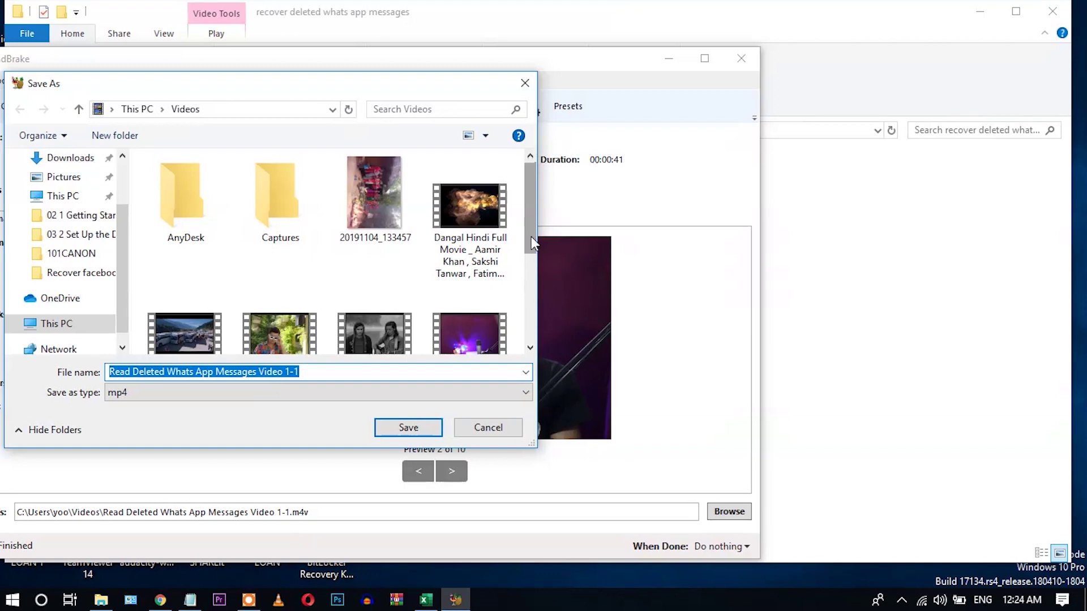
left_click_drag(531, 234, 535, 301)
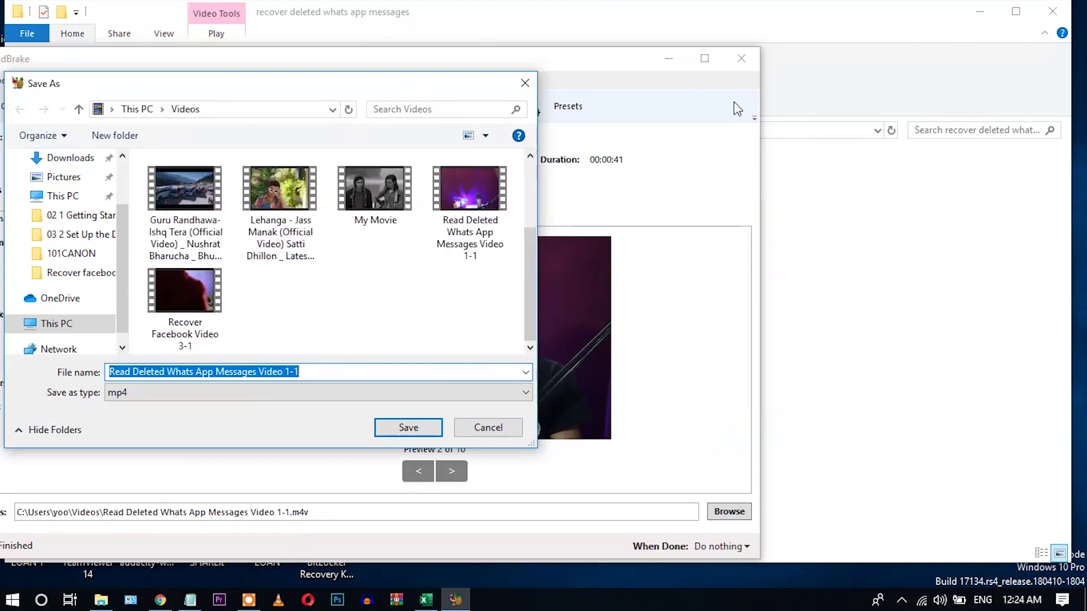
left_click(524, 85)
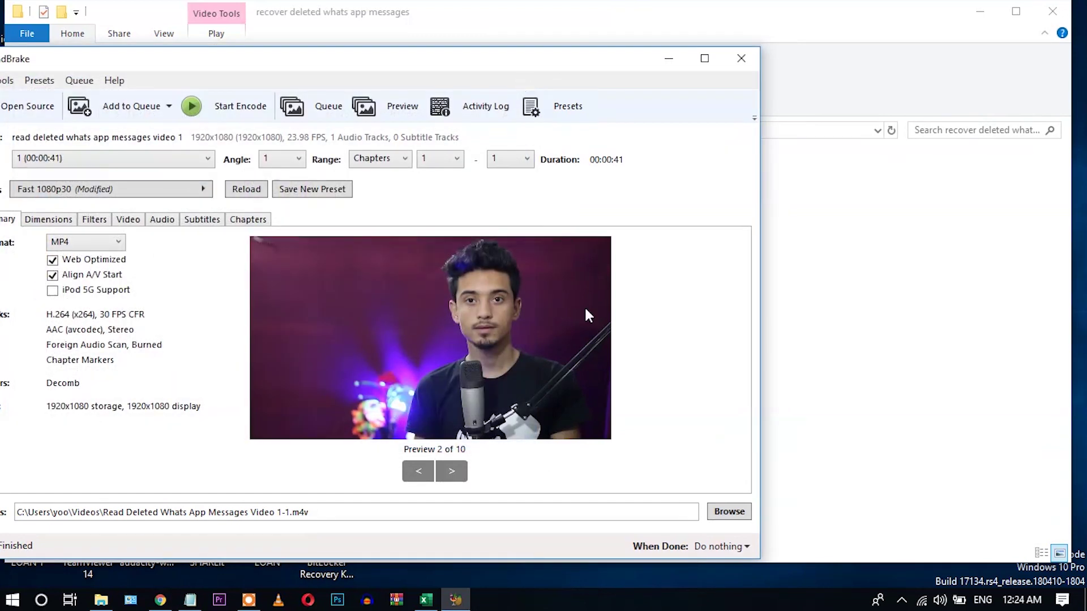
left_click(741, 58)
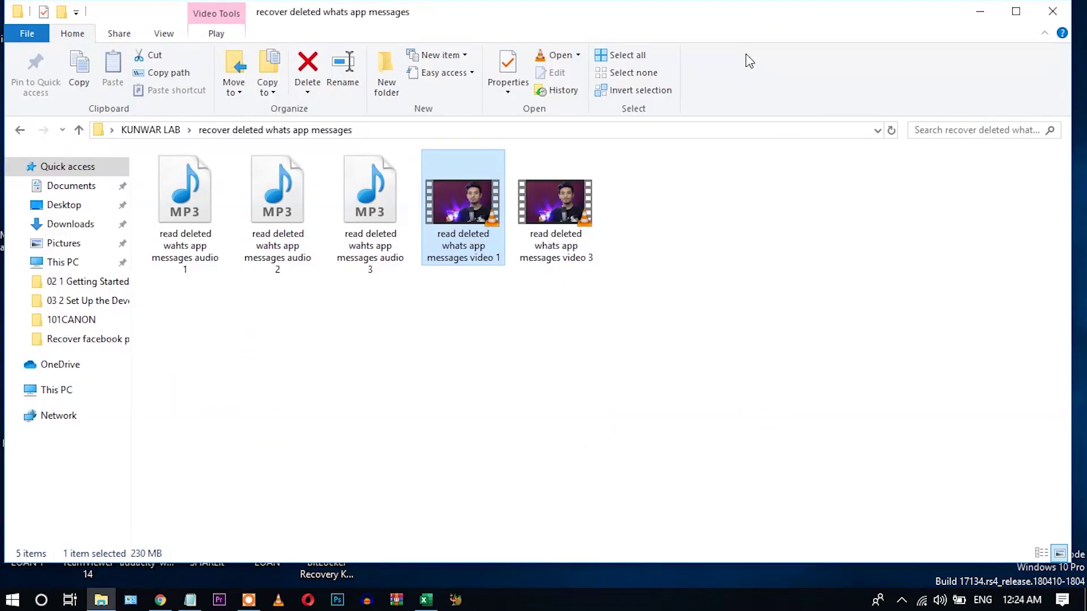
- Rename the encoded video so its name ends in 'compressed'
left_click(648, 201)
key("F2")
key("End")
type("compressed")
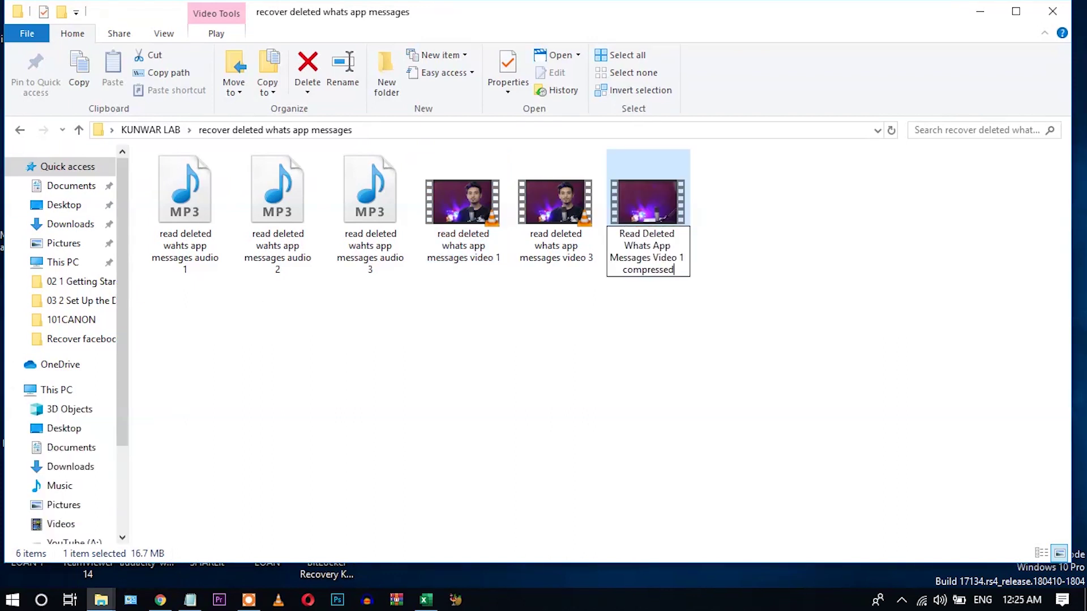
key("Return")
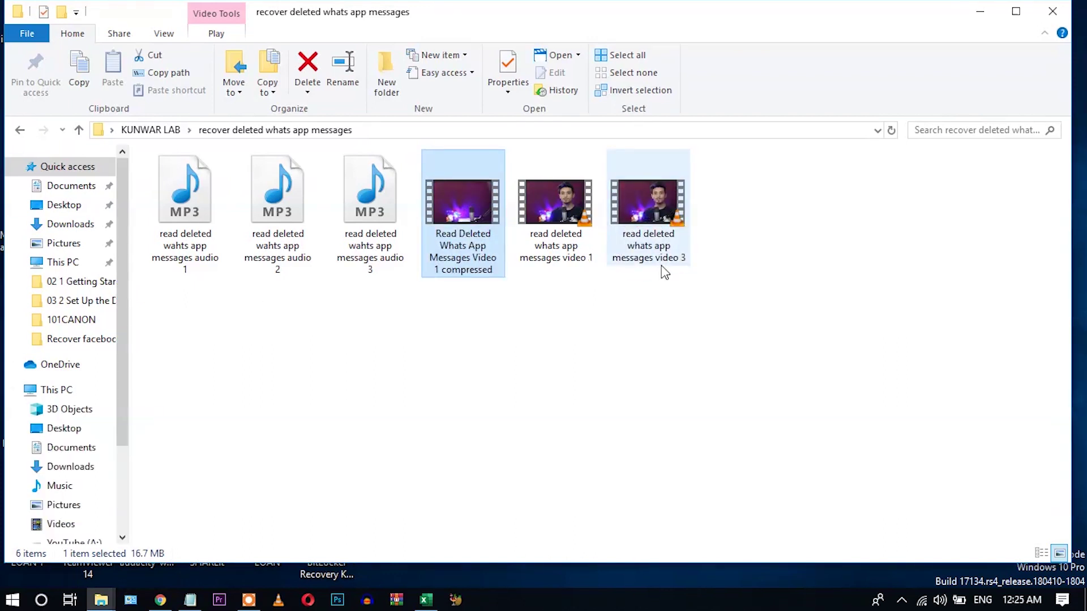
- Compare the 16.7 MB compressed video with the 230 MB original, then switch to Excel
left_click(582, 289)
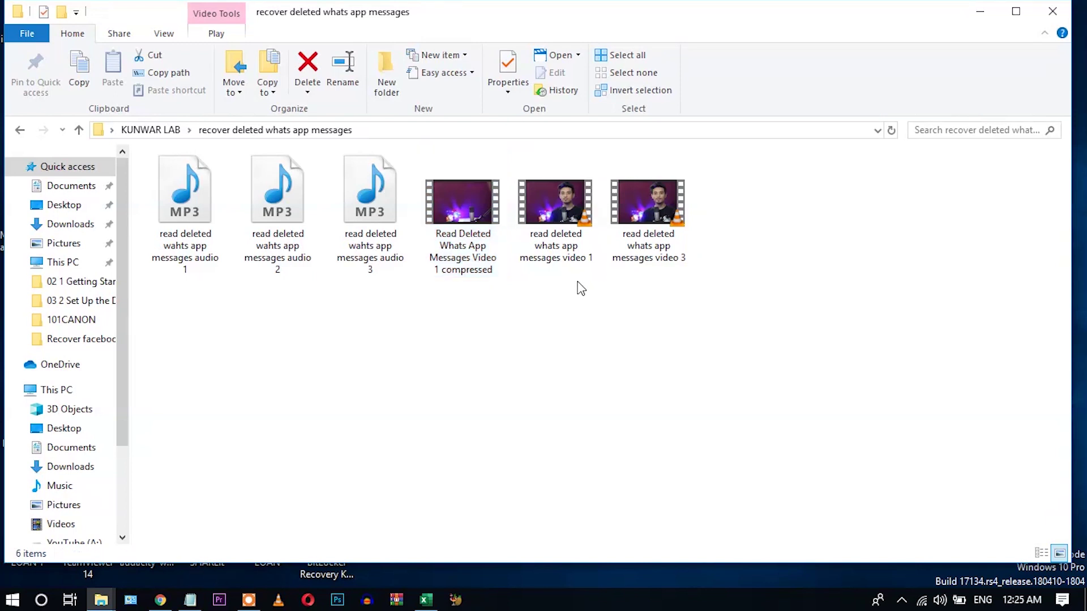
left_click(494, 268)
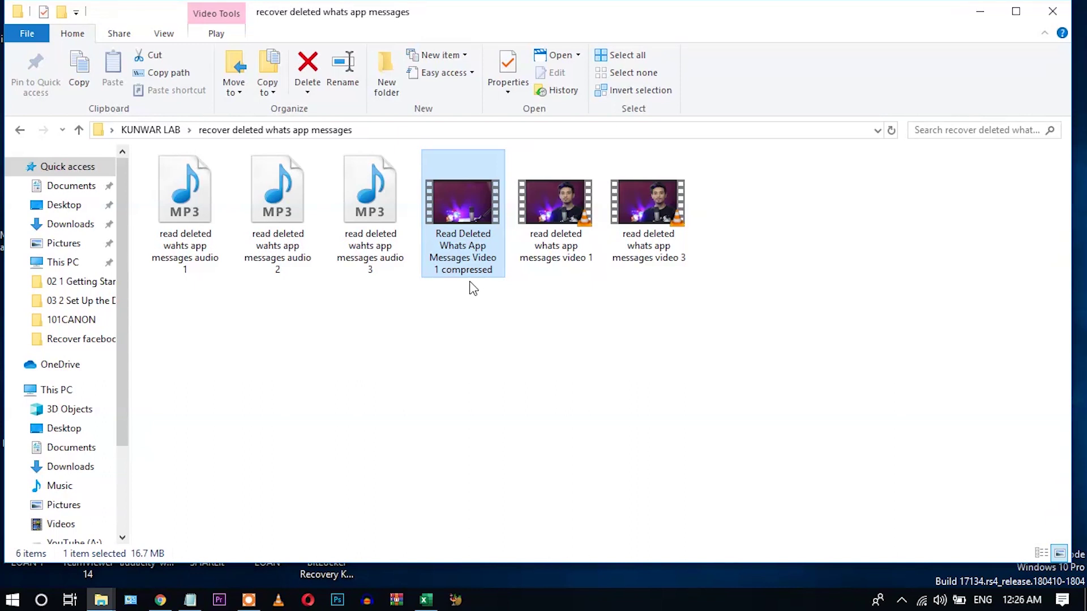
left_click(566, 247)
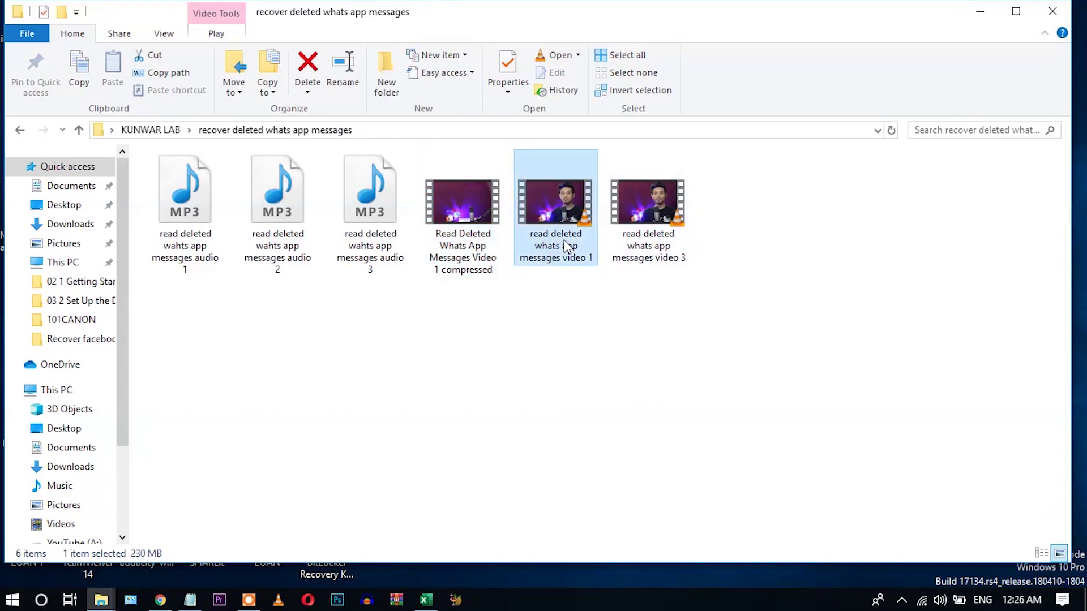
left_click(488, 233)
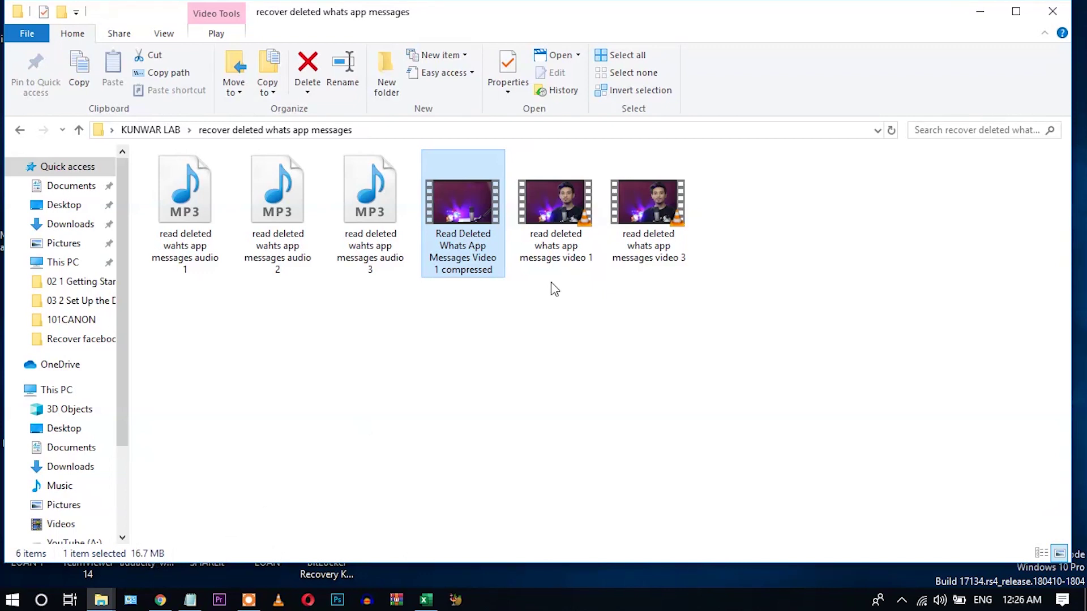
left_click(554, 249)
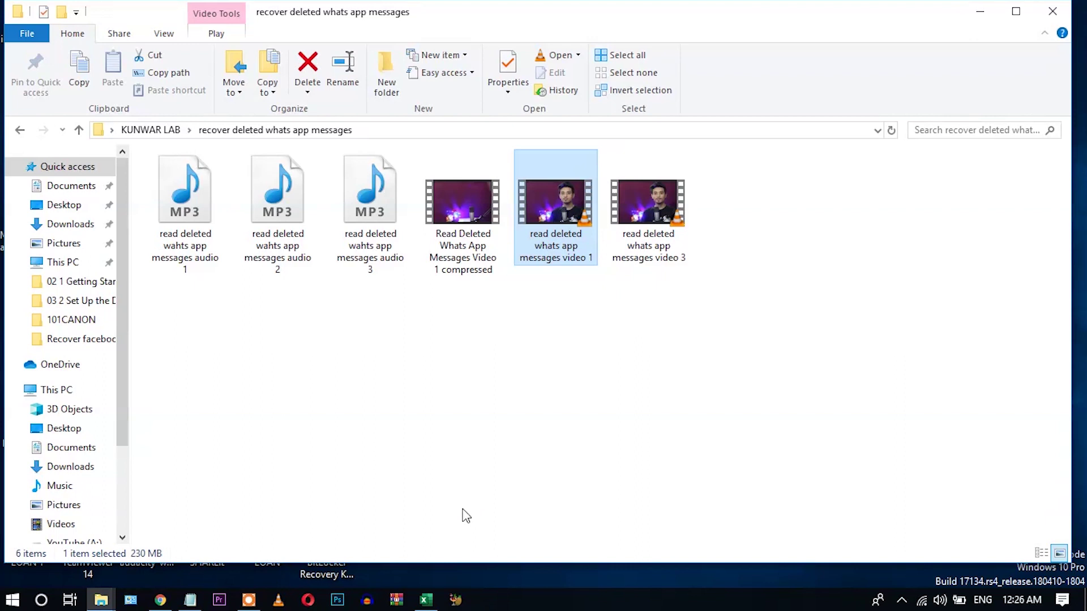
mouse_move(427, 605)
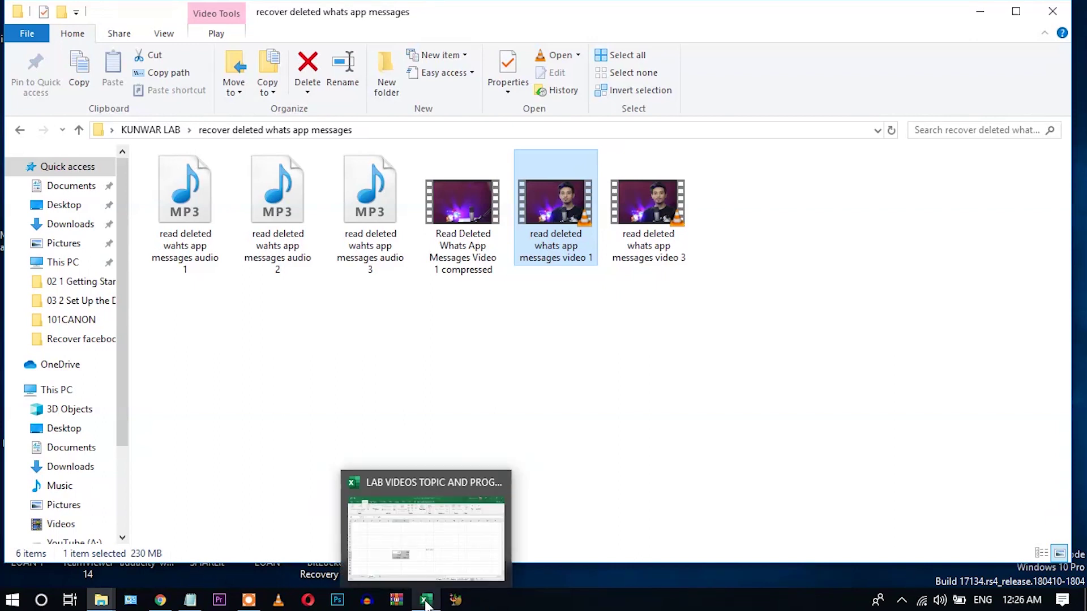
left_click(463, 261)
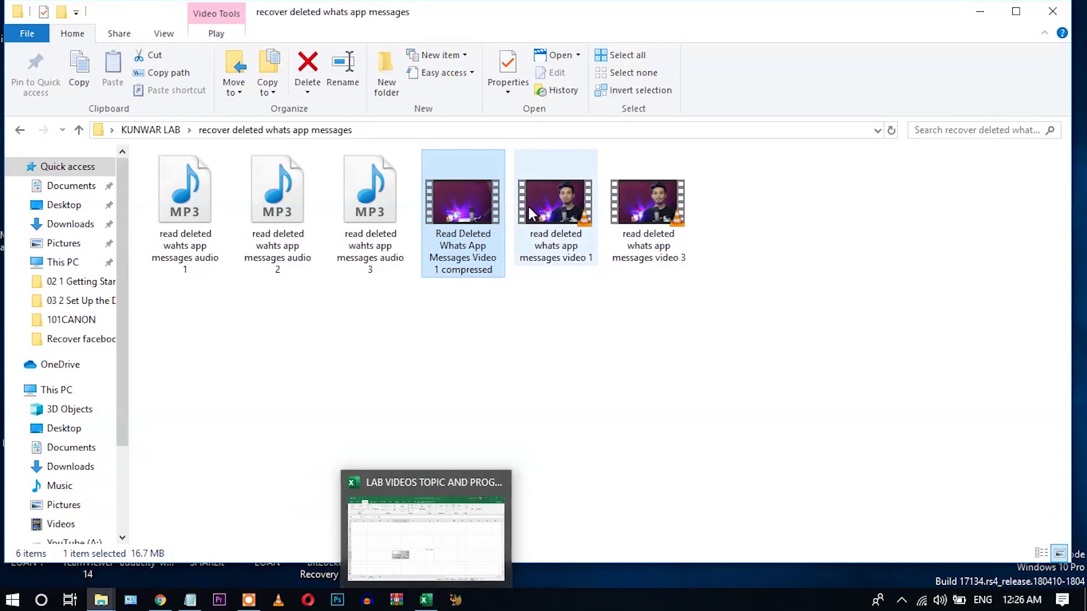
key("Right")
left_click(427, 600)
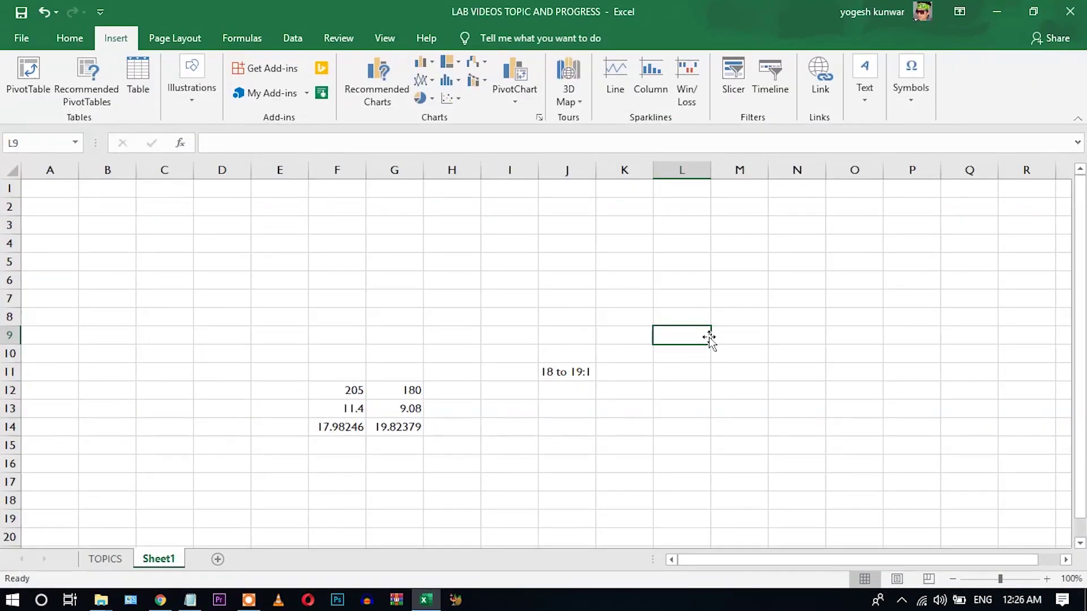
- Enter the original size 230 in L9 and the compressed size 16.7 in L10
type("230")
key("Return")
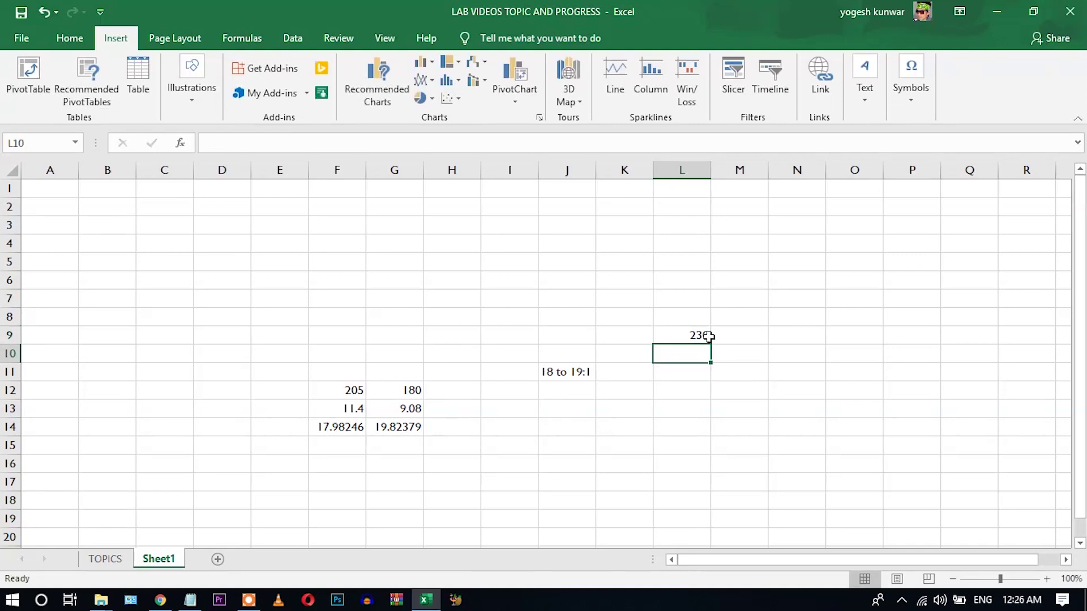
type("16.7")
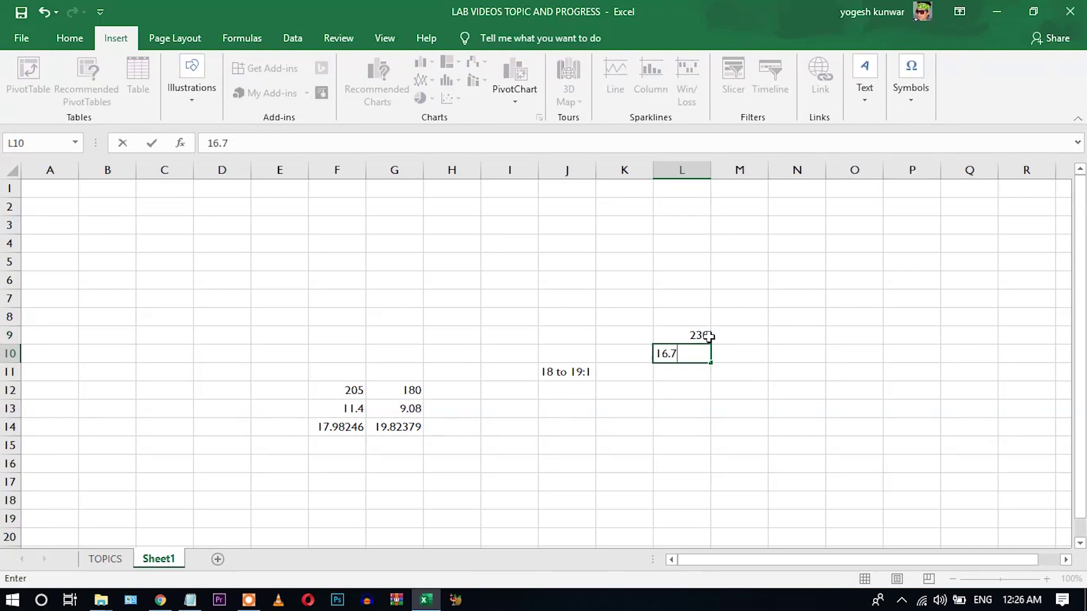
key("Return")
- Compute the ratio =L9/L10 in L11, giving 13.77246, and check the formula
type("=")
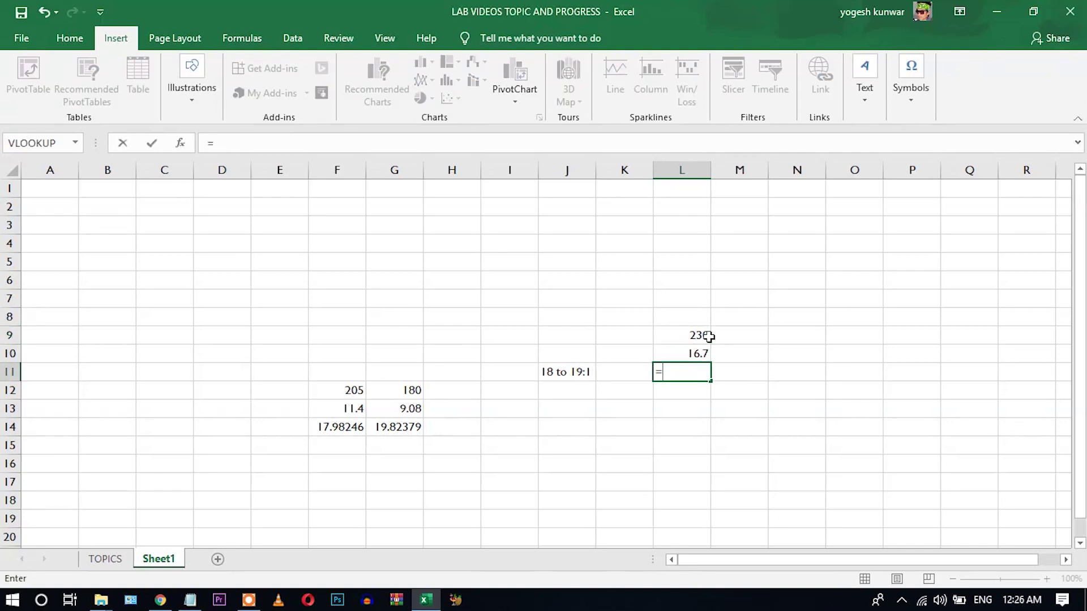
left_click(709, 336)
type("/")
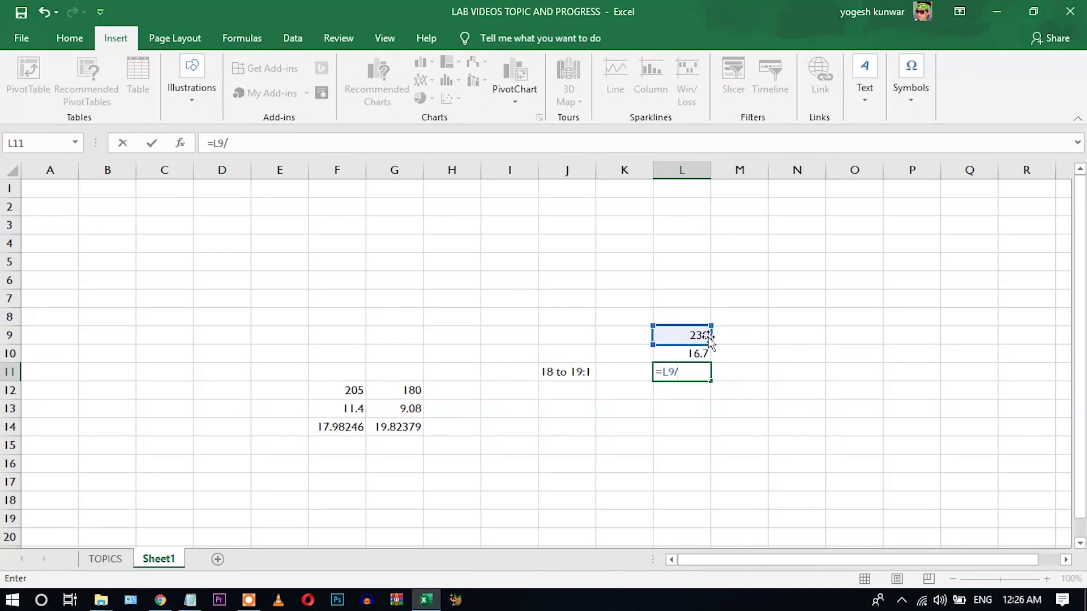
left_click(701, 353)
key("Return")
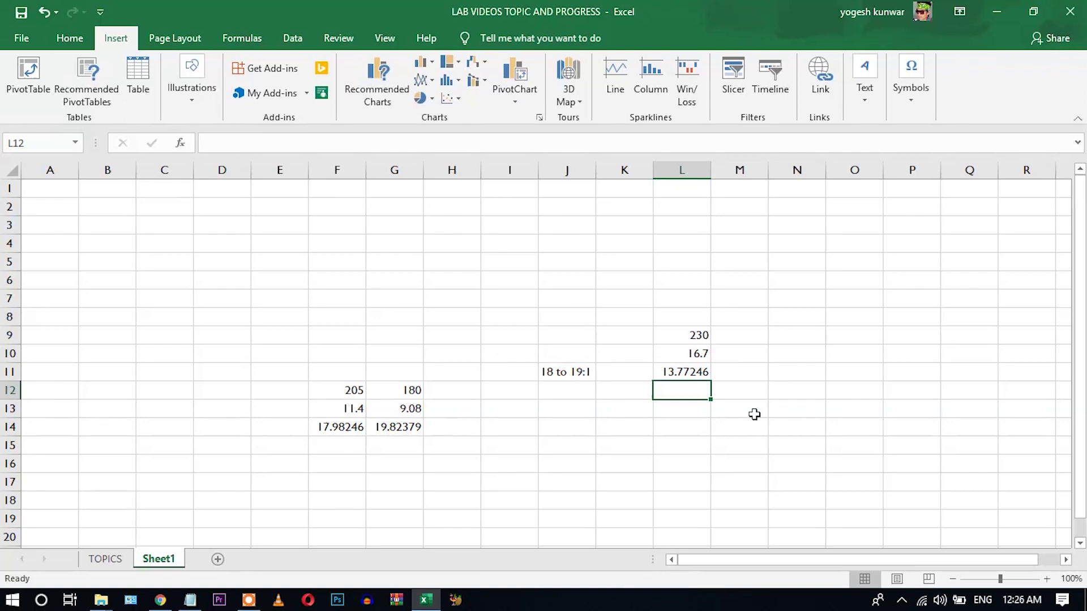
left_click(697, 372)
- Select cells L8:L14, minimize Excel, and open 'read deleted whats app messages video 1'
left_click_drag(687, 315, 700, 428)
left_click(1010, 9)
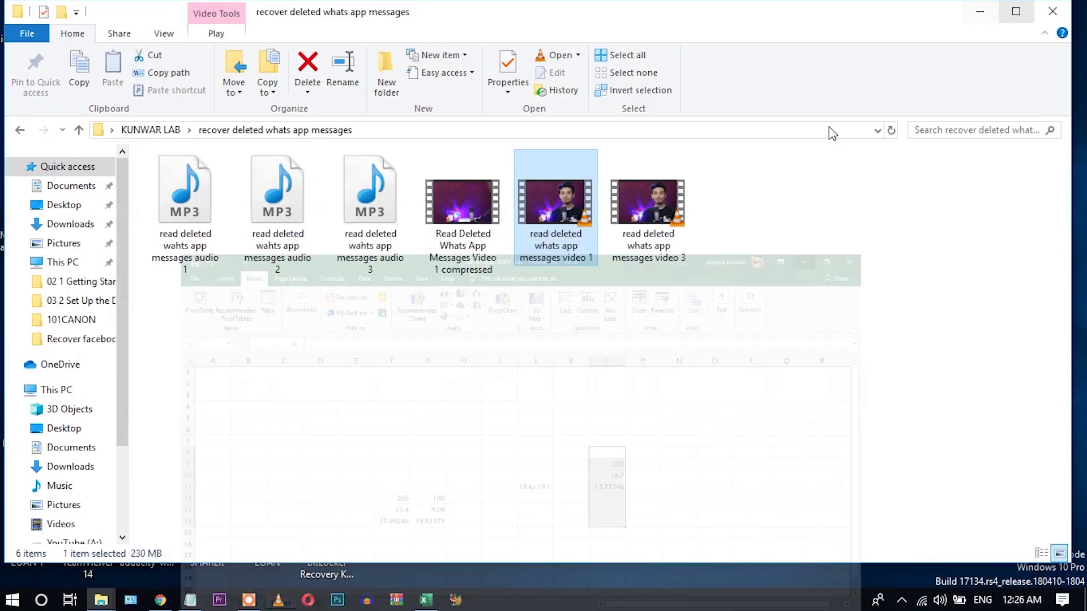
left_click(562, 355)
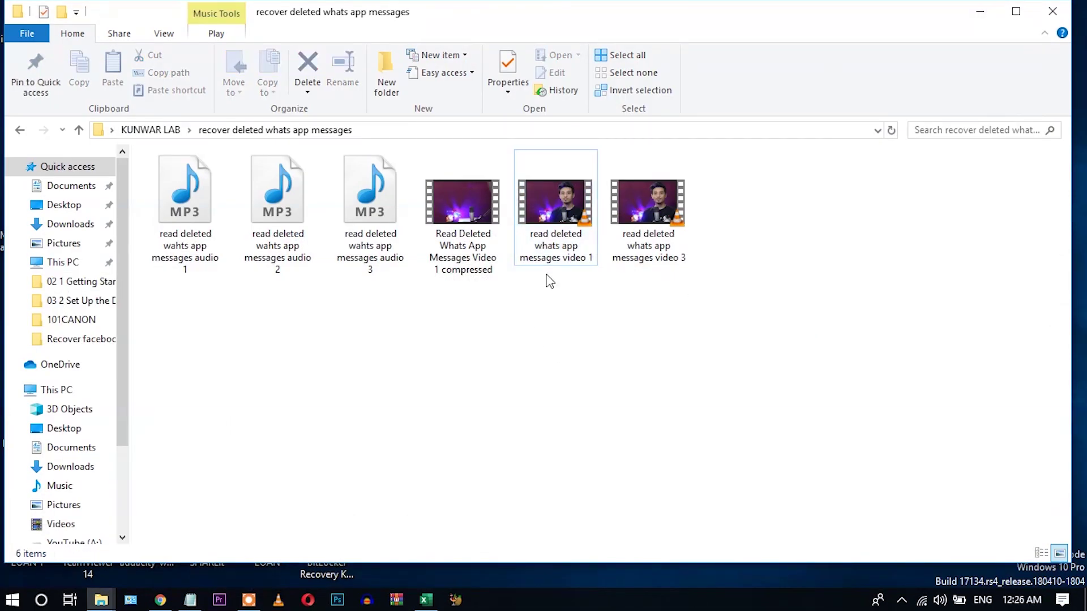
left_click(566, 265)
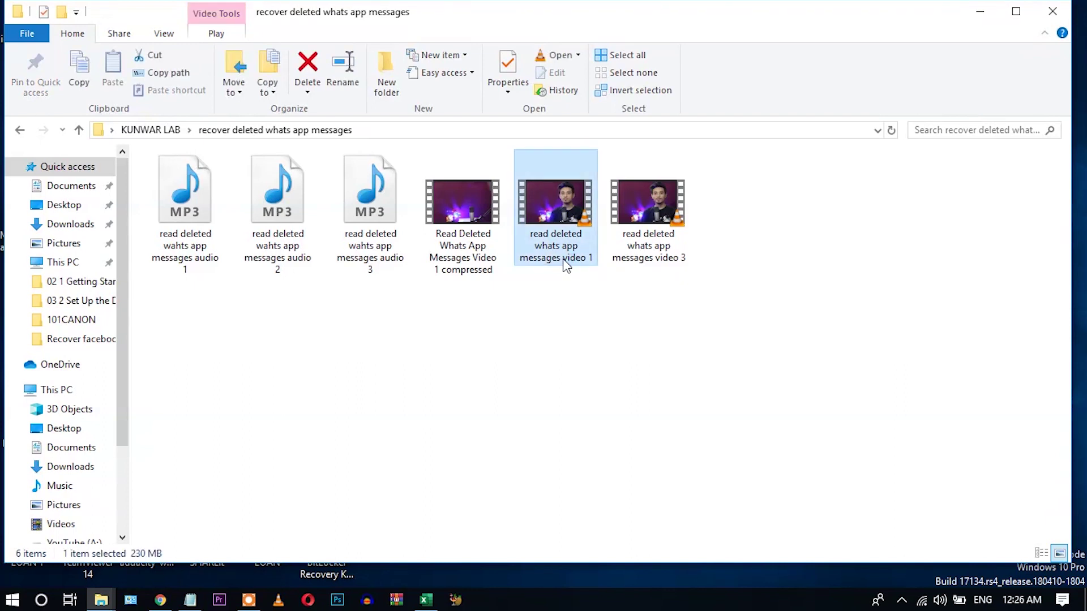
double_click(565, 265)
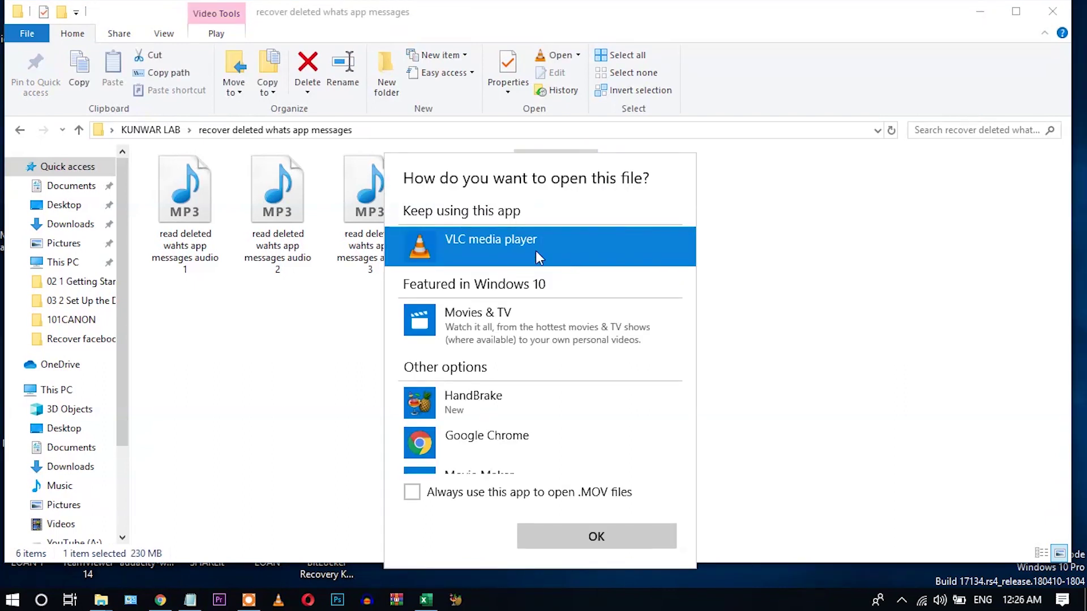